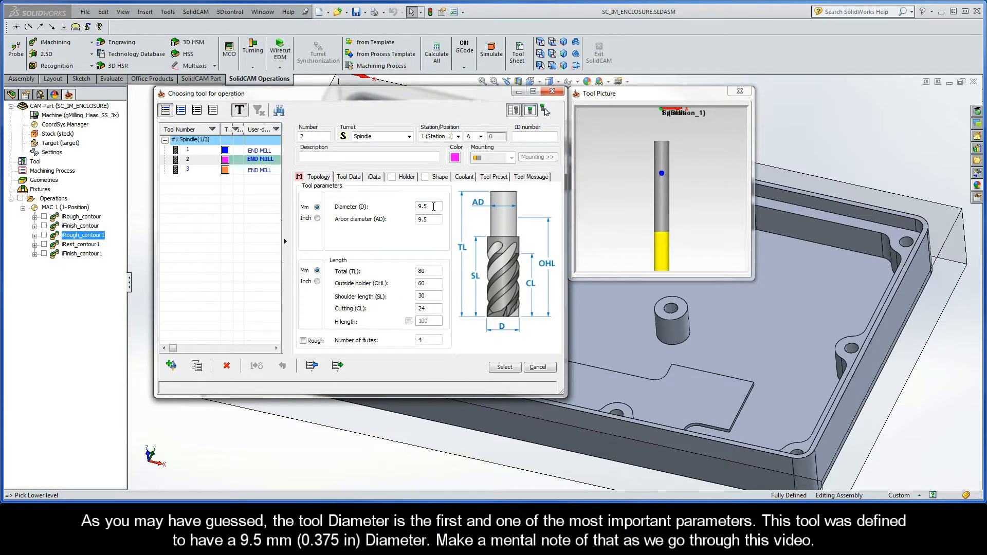
Step: Review the end mill's diameter, cutting length and number of flutes, and the work materials available for it in its iData settings
{"action": "left_click", "coordinate": [434, 206]}
{"action": "double_click", "coordinate": [429, 309]}
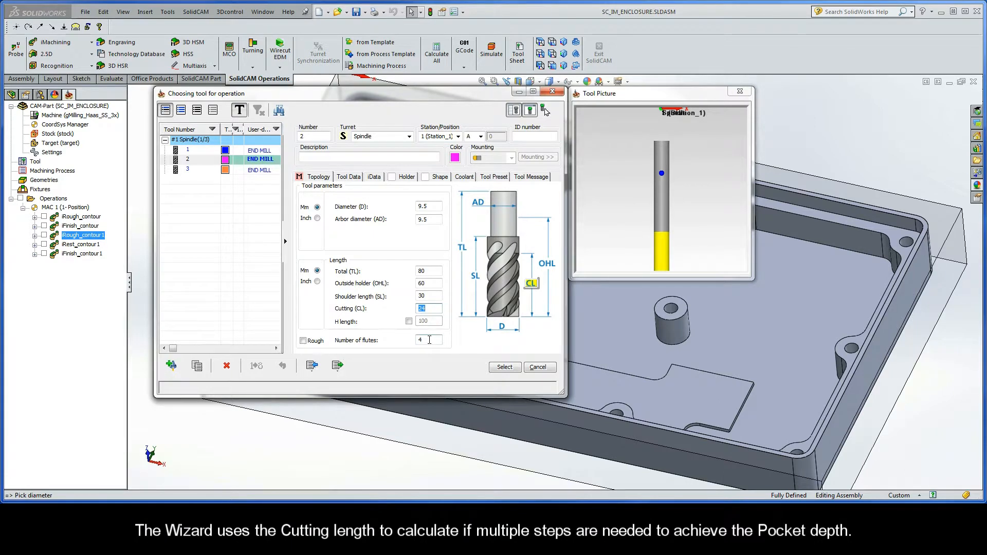
{"action": "left_click", "coordinate": [430, 340]}
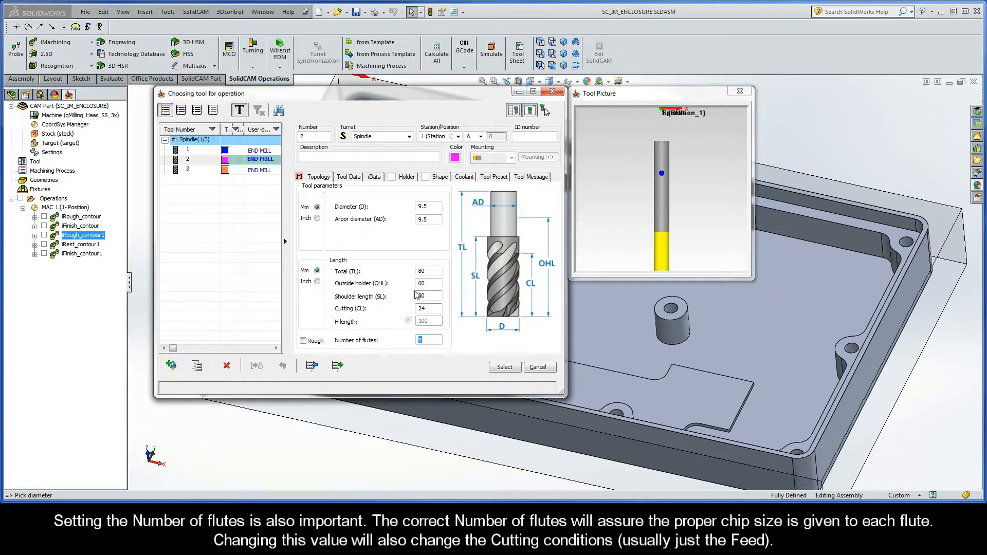
{"action": "left_click", "coordinate": [374, 179]}
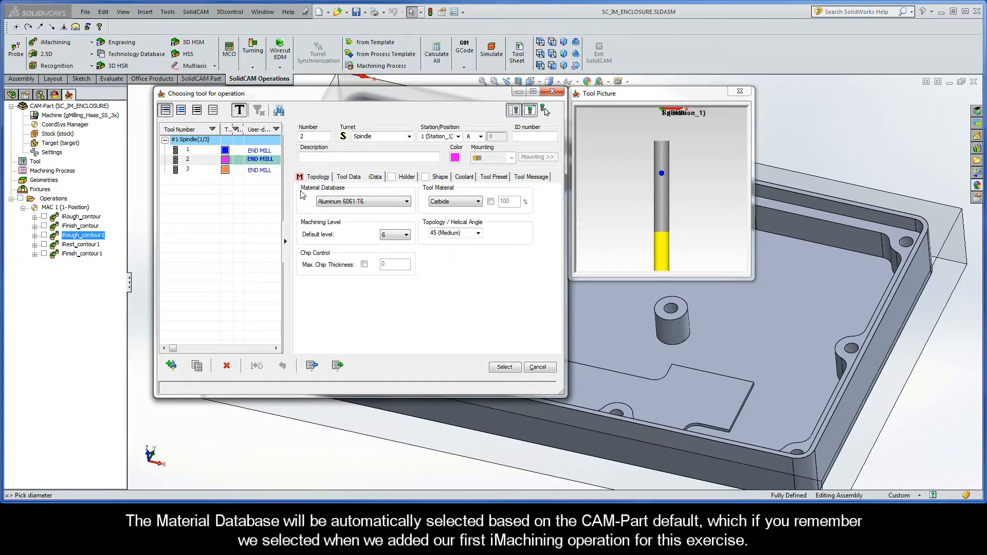
{"action": "left_click", "coordinate": [382, 206]}
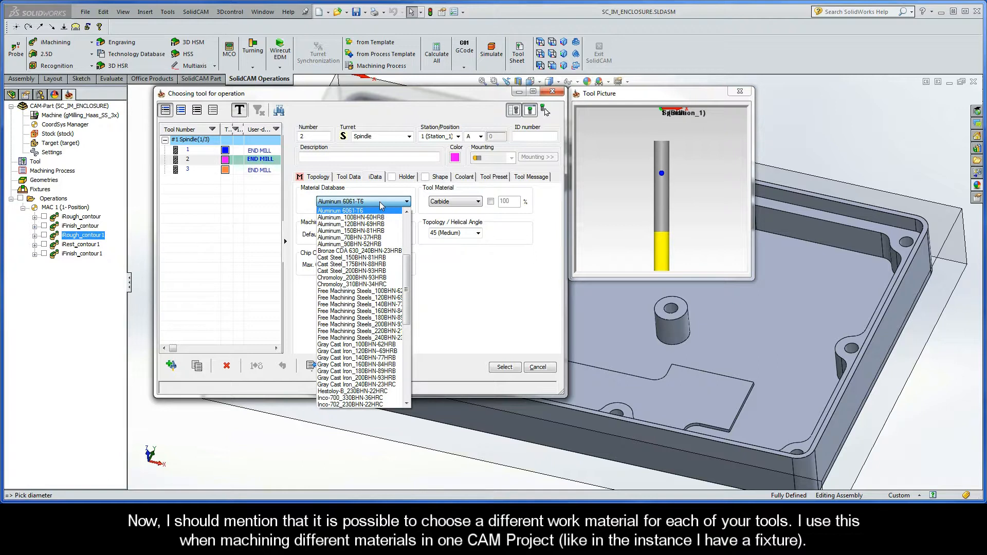
{"action": "left_click", "coordinate": [381, 205]}
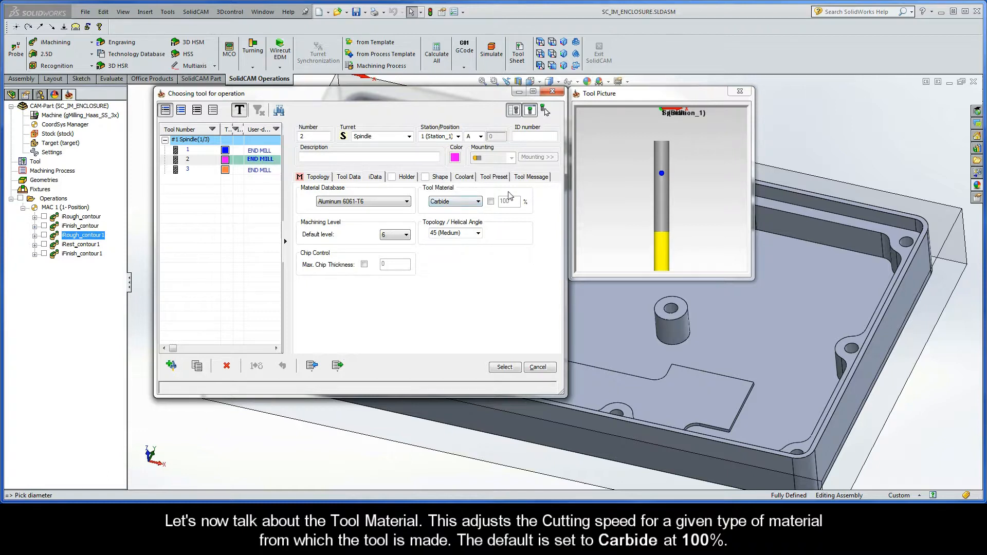
Step: Try Premium Carbide as the tool material with the percentage override enabled, and restore Carbide with the override off
{"action": "left_click", "coordinate": [477, 202]}
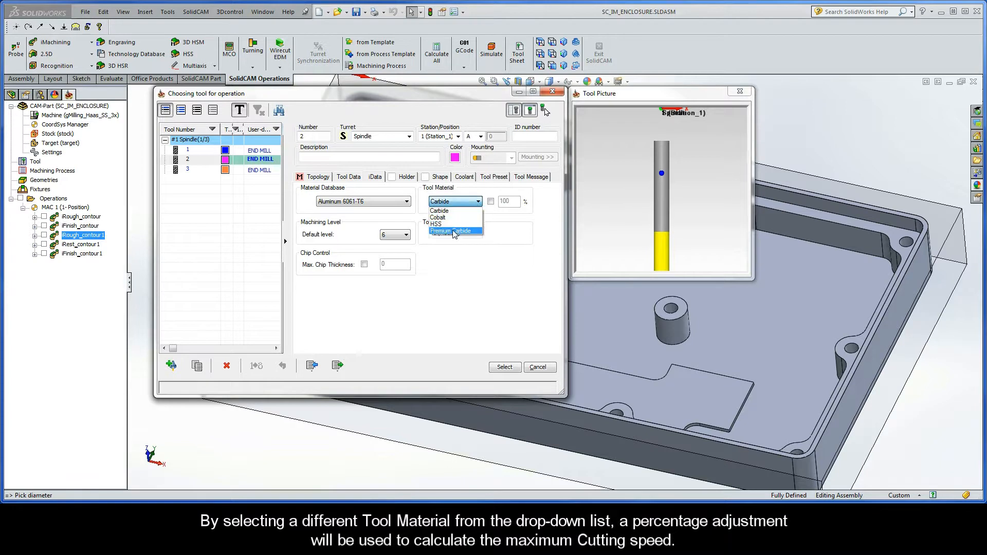
{"action": "left_click", "coordinate": [453, 232]}
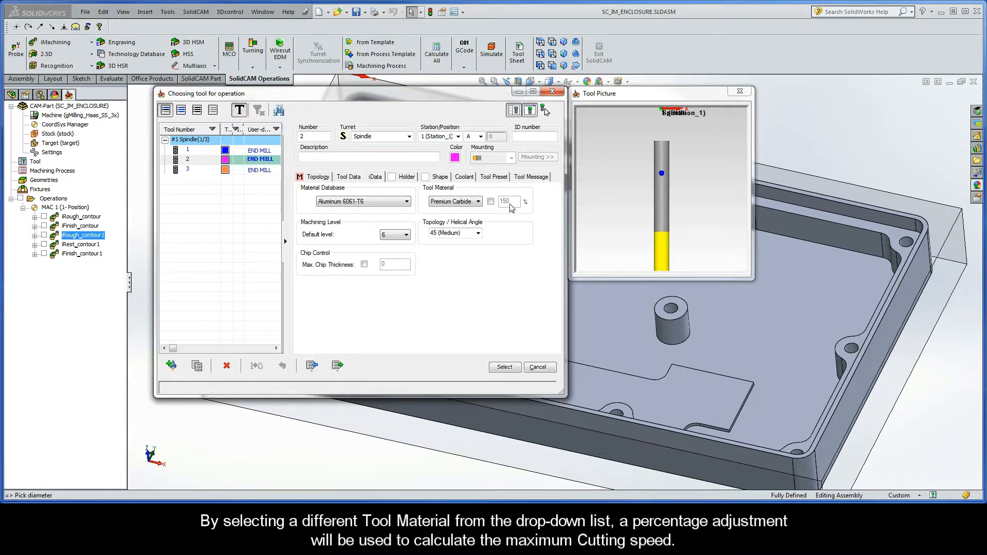
{"action": "left_click", "coordinate": [491, 202]}
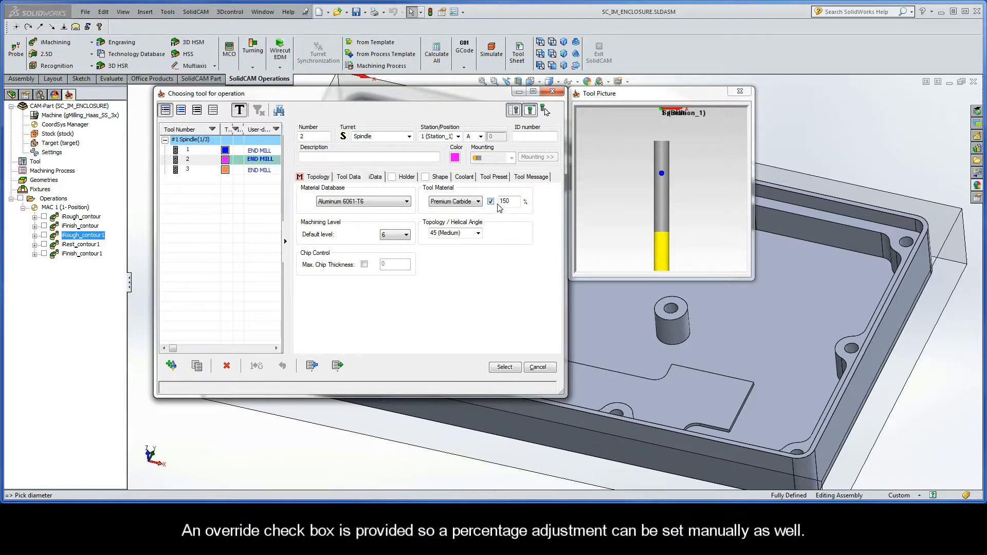
{"action": "left_click_drag", "start_coordinate": [513, 202], "coordinate": [499, 202]}
{"action": "left_click", "coordinate": [491, 202]}
{"action": "left_click", "coordinate": [464, 203]}
{"action": "left_click", "coordinate": [453, 212]}
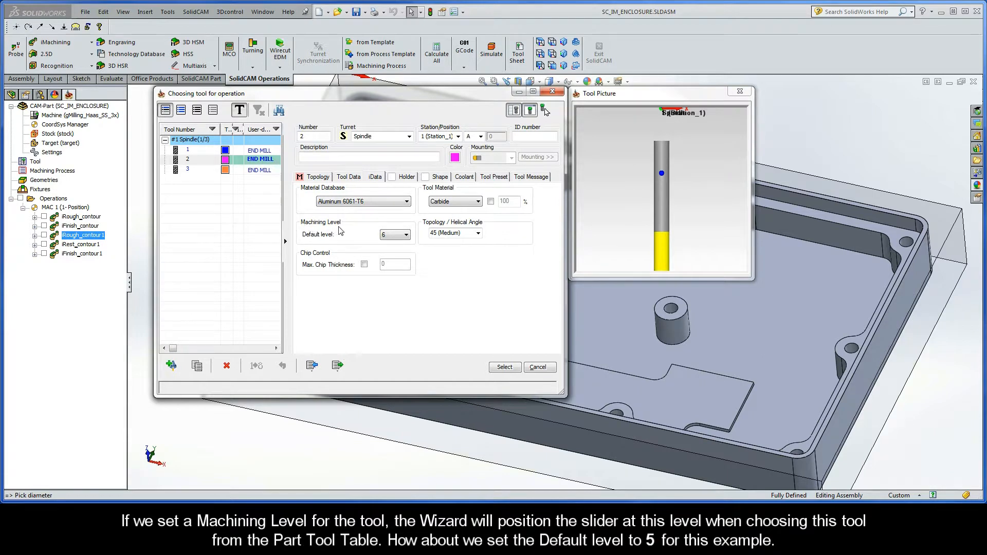
Step: Set the end mill's default machining level to 5 with a 45 (Medium) helical angle, and confirm the tool for the operation
{"action": "left_click", "coordinate": [393, 236]}
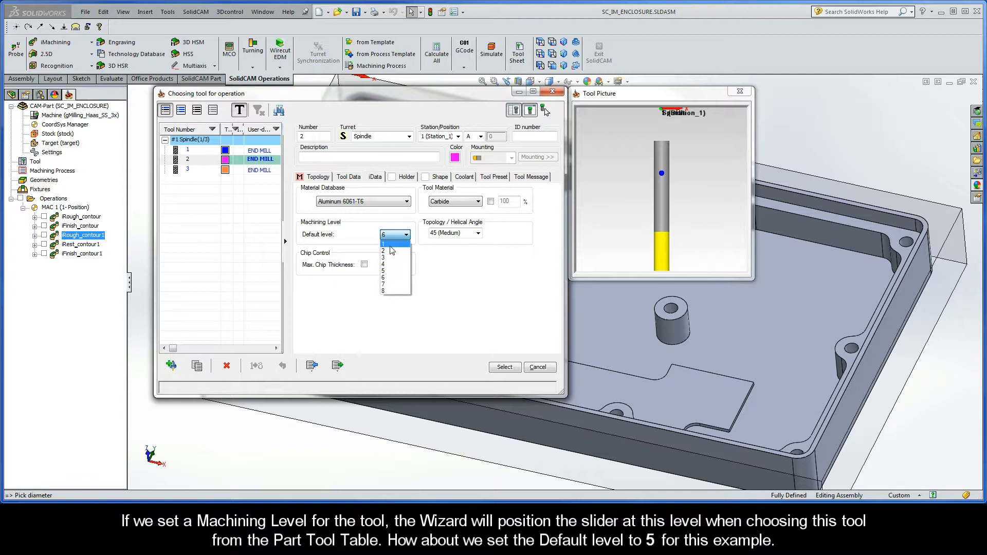
{"action": "left_click", "coordinate": [388, 271]}
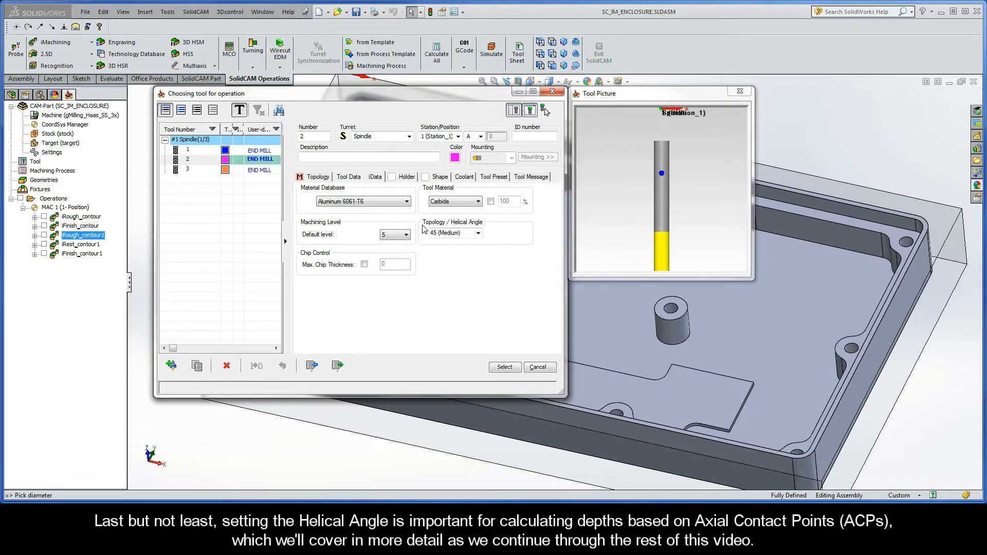
{"action": "left_click", "coordinate": [478, 233]}
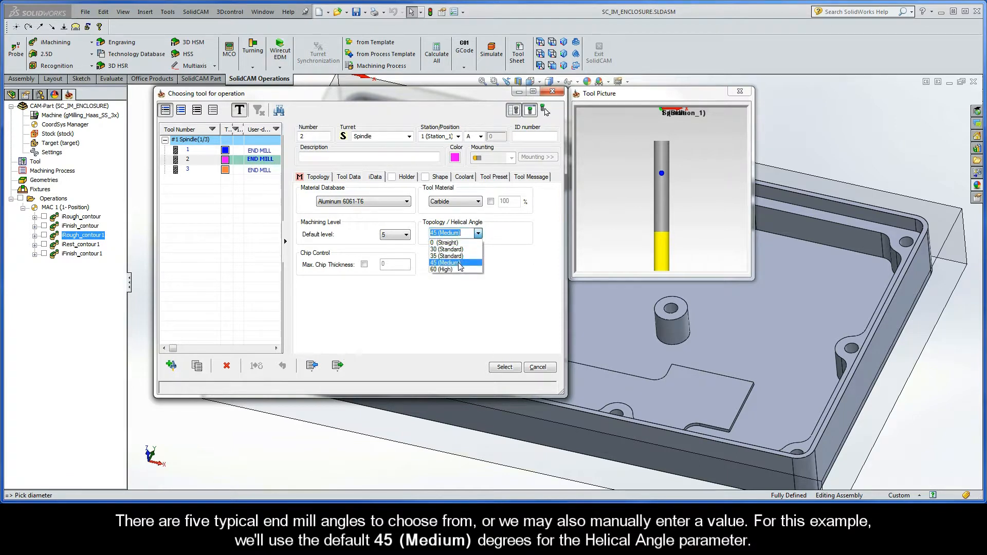
{"action": "left_click", "coordinate": [470, 233]}
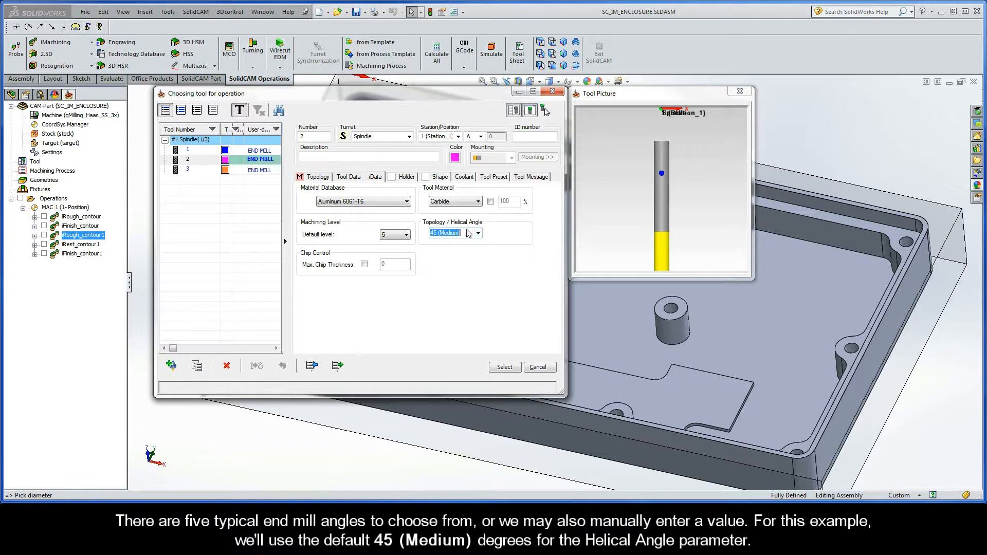
{"action": "left_click", "coordinate": [478, 234]}
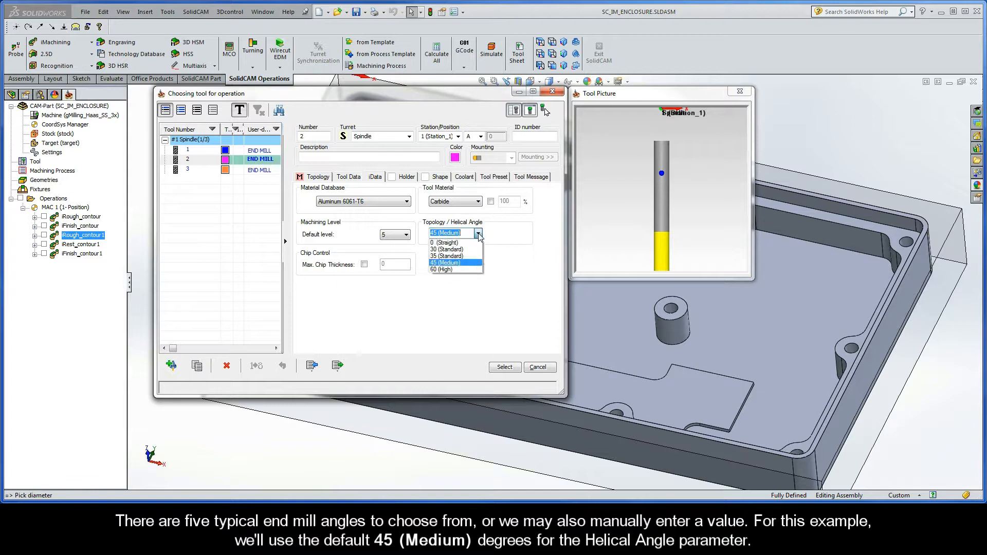
{"action": "left_click", "coordinate": [464, 266]}
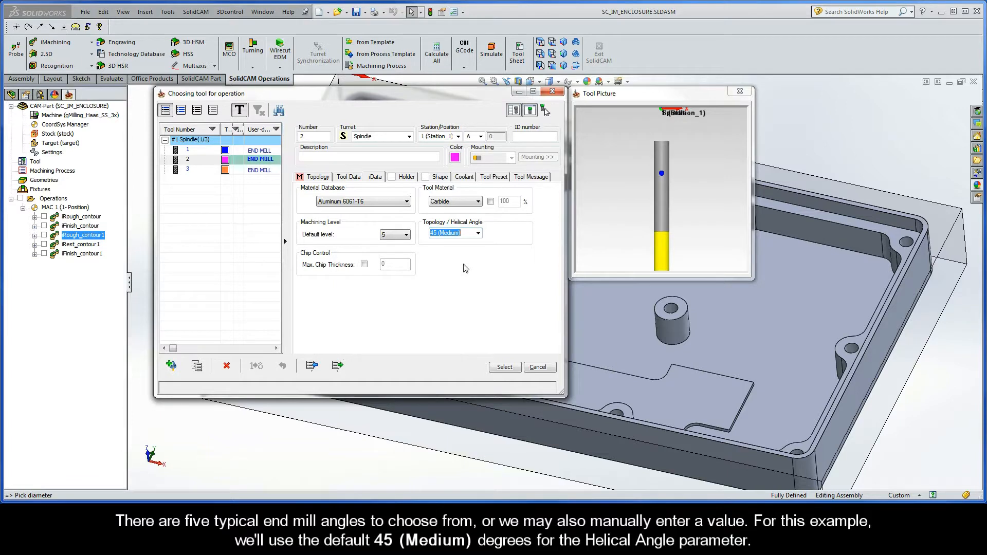
{"action": "left_click", "coordinate": [505, 367]}
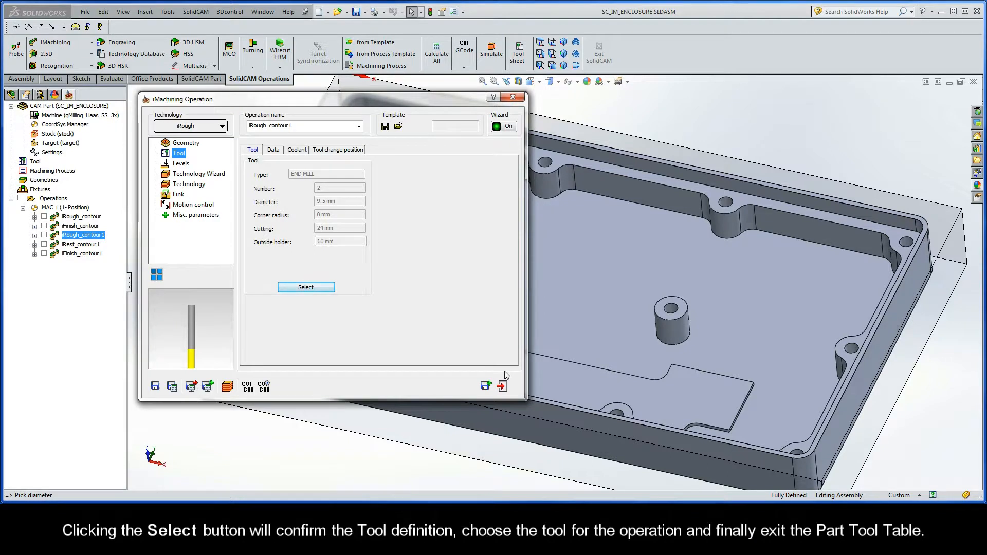
Step: Check the pocket depth in the iRough_contour1 operation's levels, and show its Technology Wizard cutting conditions
{"action": "left_click", "coordinate": [181, 164]}
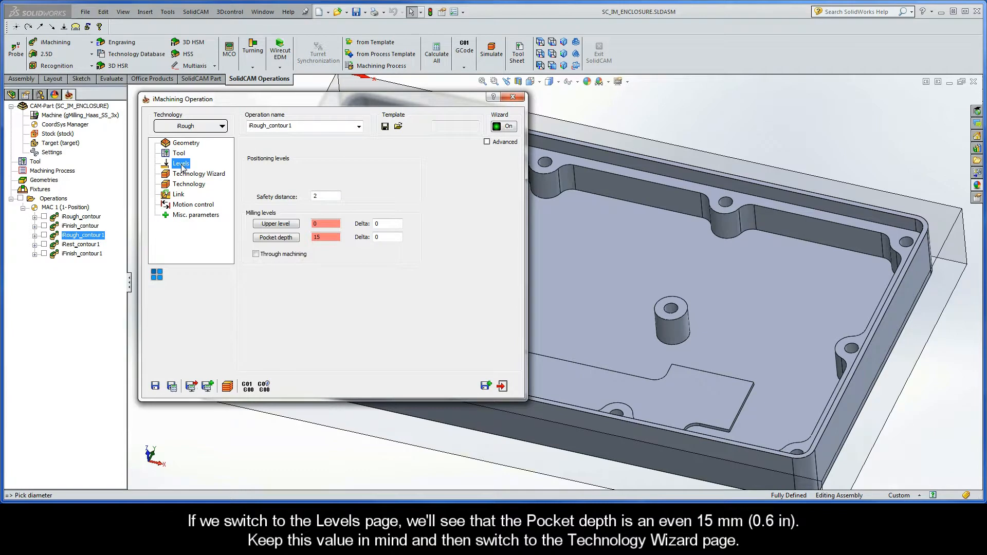
{"action": "left_click", "coordinate": [320, 238]}
{"action": "left_click_drag", "start_coordinate": [320, 238], "coordinate": [308, 242]}
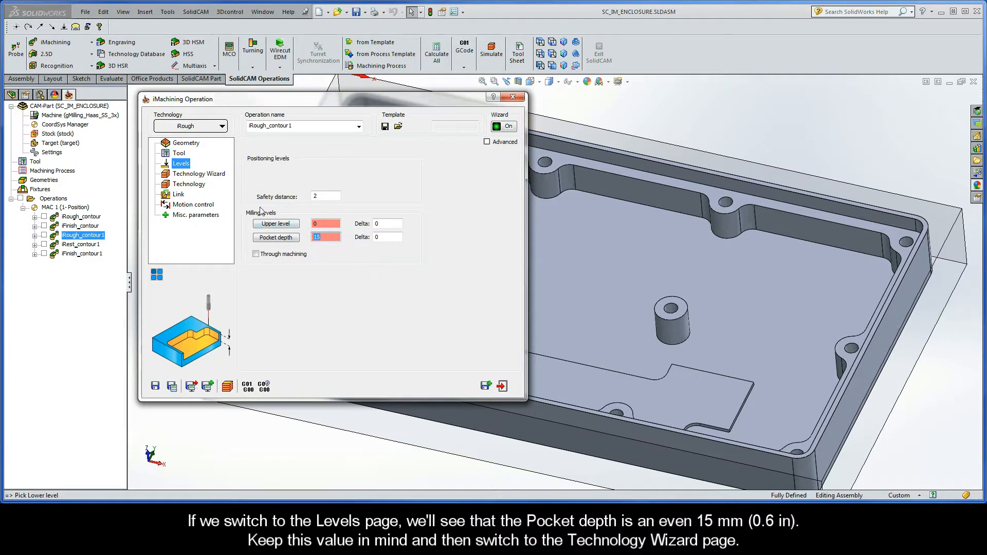
{"action": "left_click", "coordinate": [194, 175]}
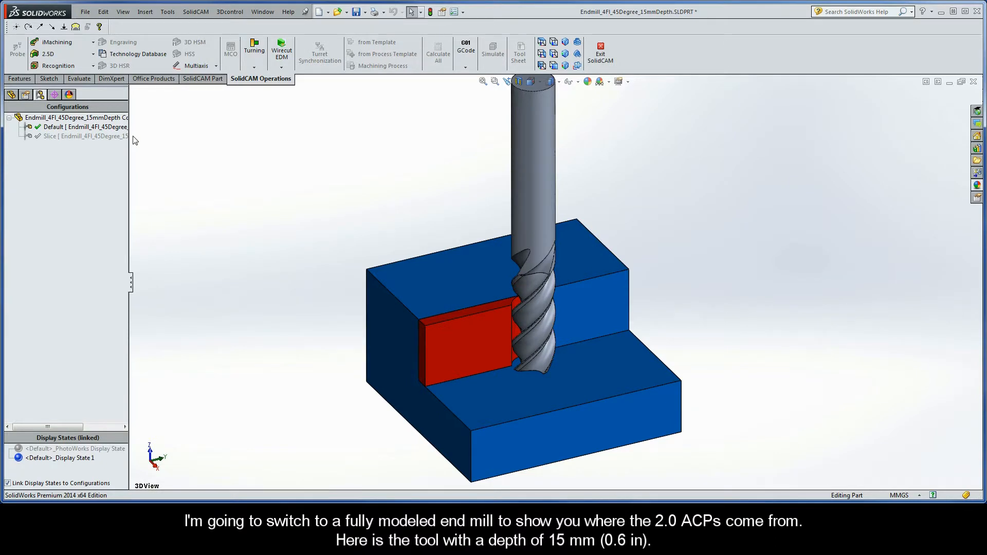
Step: In the modeled end mill part, switch to the saved SlideView orientation and activate the Slice configuration
{"action": "right_click", "coordinate": [135, 140]}
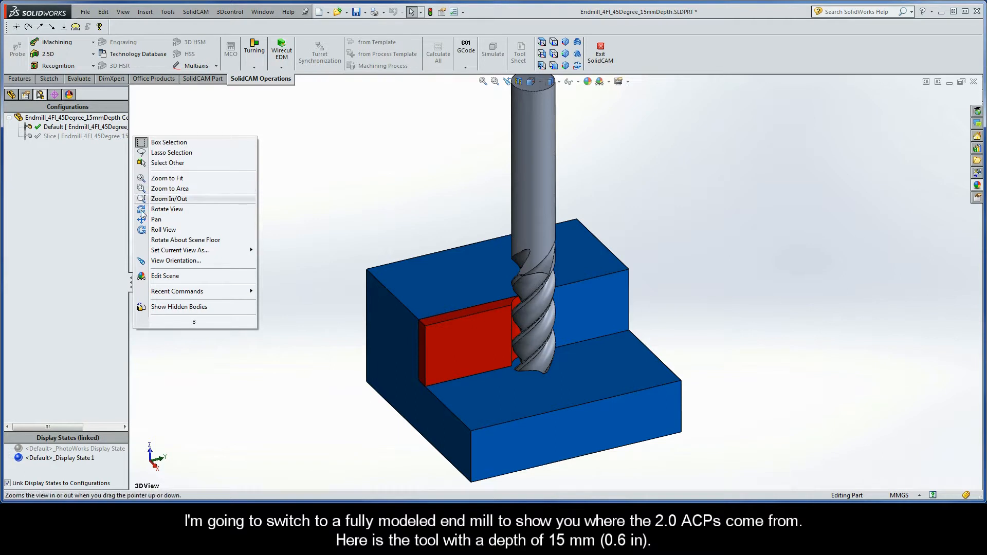
{"action": "left_click", "coordinate": [144, 261]}
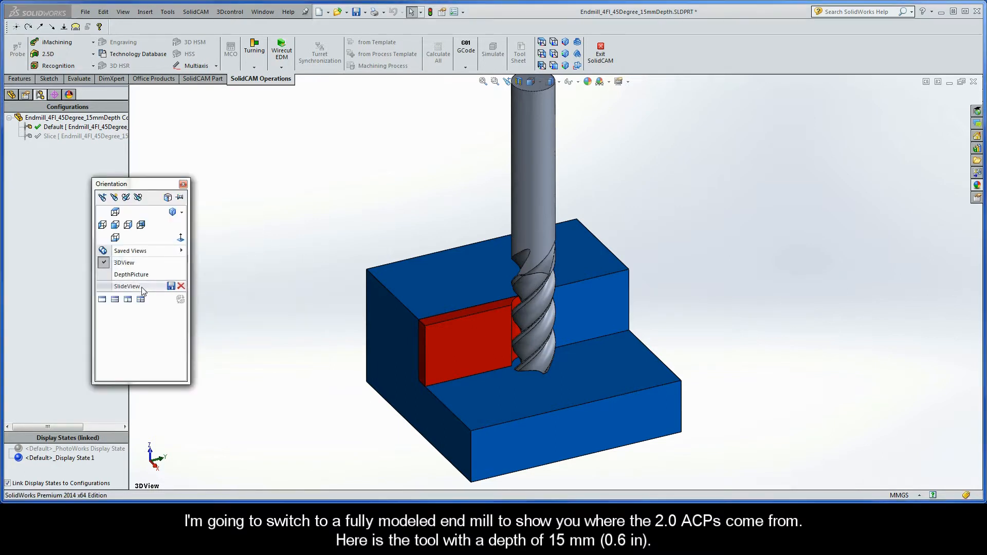
{"action": "double_click", "coordinate": [141, 287]}
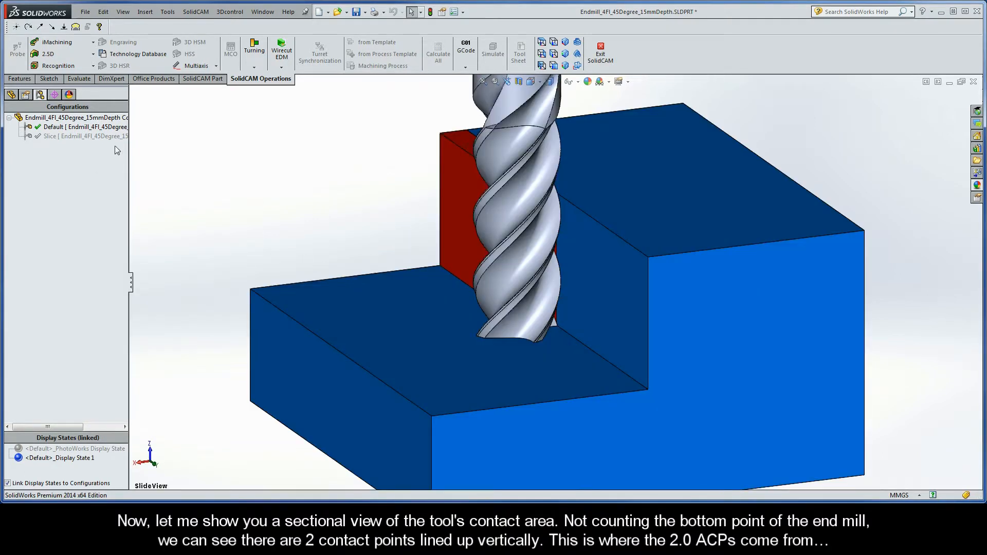
{"action": "double_click", "coordinate": [113, 136]}
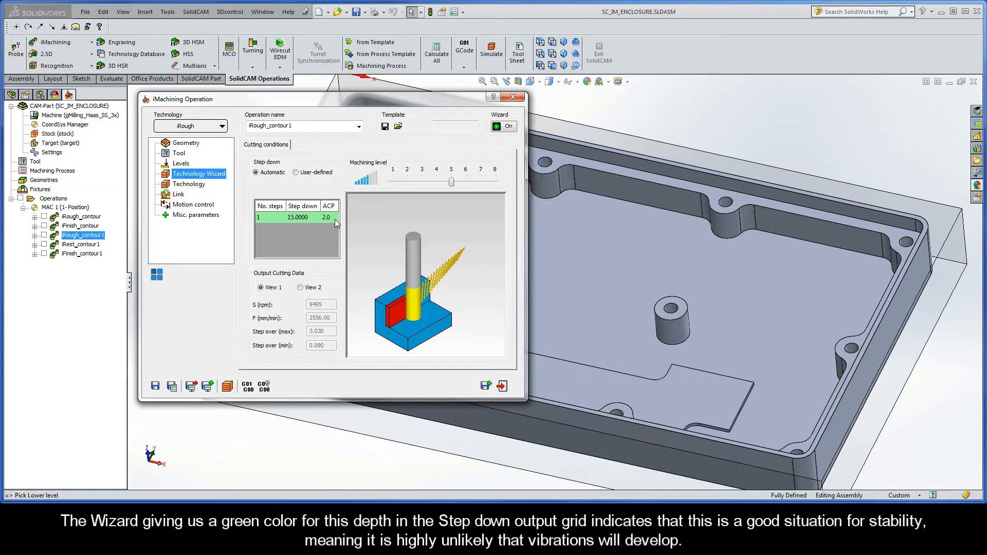
Step: Save and calculate the iRough_contour1 operation, simulate it in SolidVerify mode at full speed, and close the operation
{"action": "left_click", "coordinate": [173, 389]}
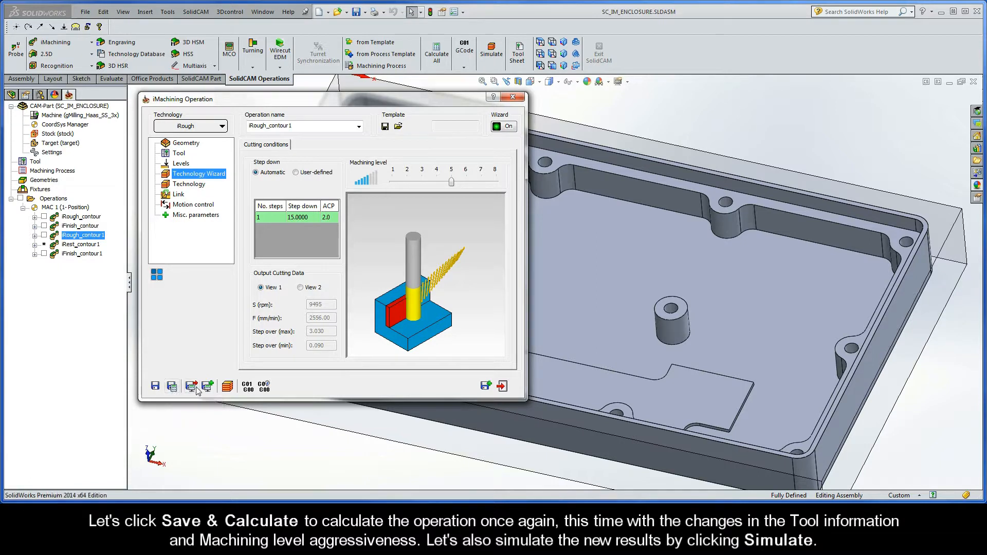
{"action": "left_click", "coordinate": [228, 387]}
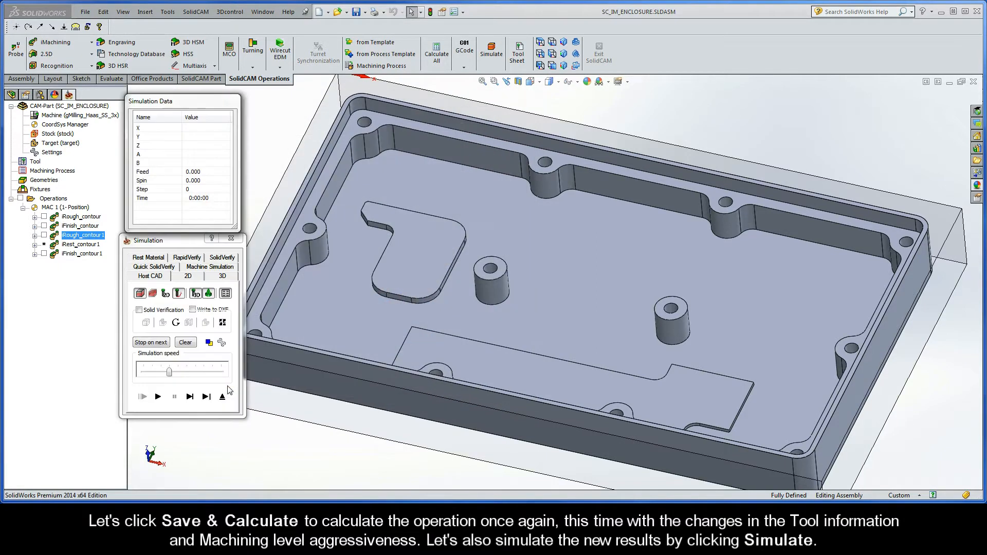
{"action": "left_click", "coordinate": [222, 258]}
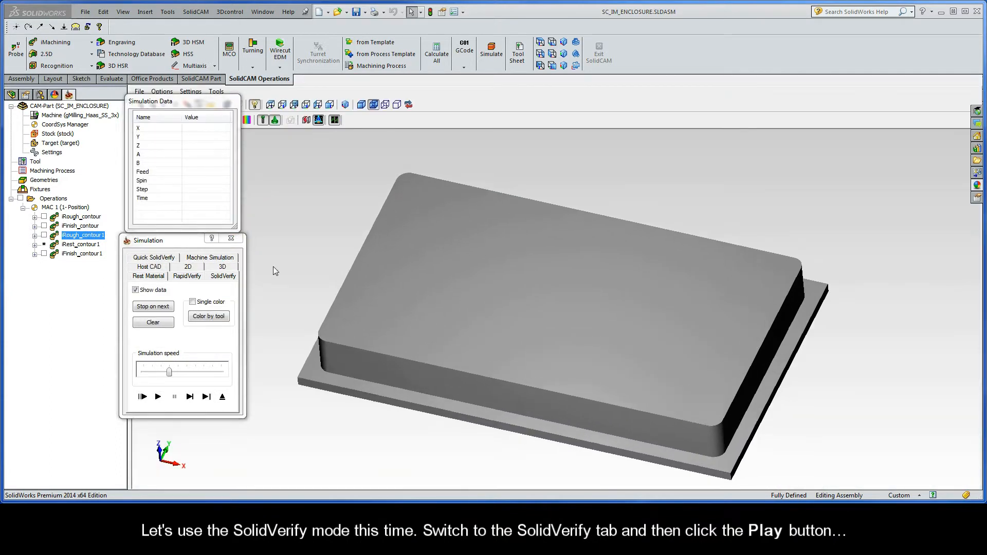
{"action": "left_click", "coordinate": [158, 396]}
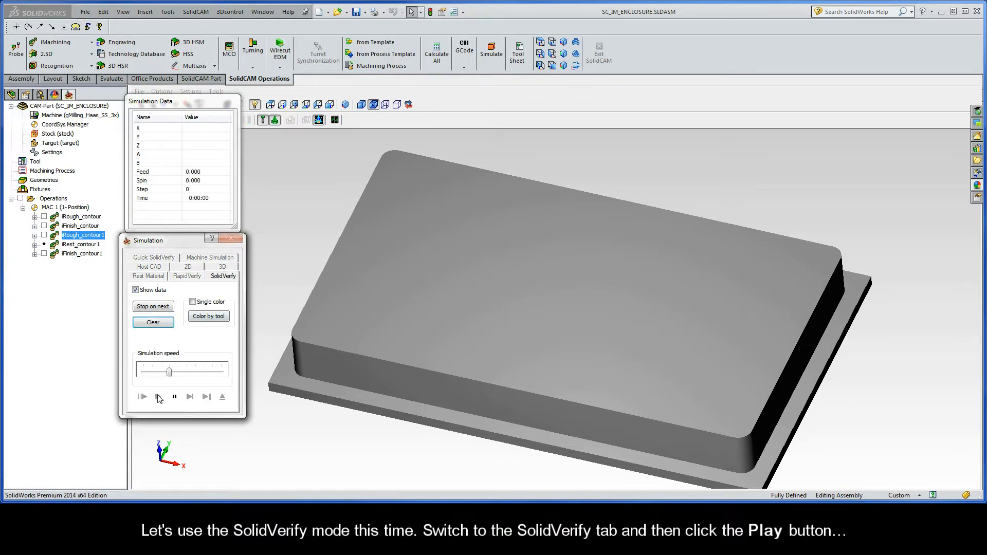
{"action": "left_click_drag", "start_coordinate": [170, 373], "coordinate": [222, 376]}
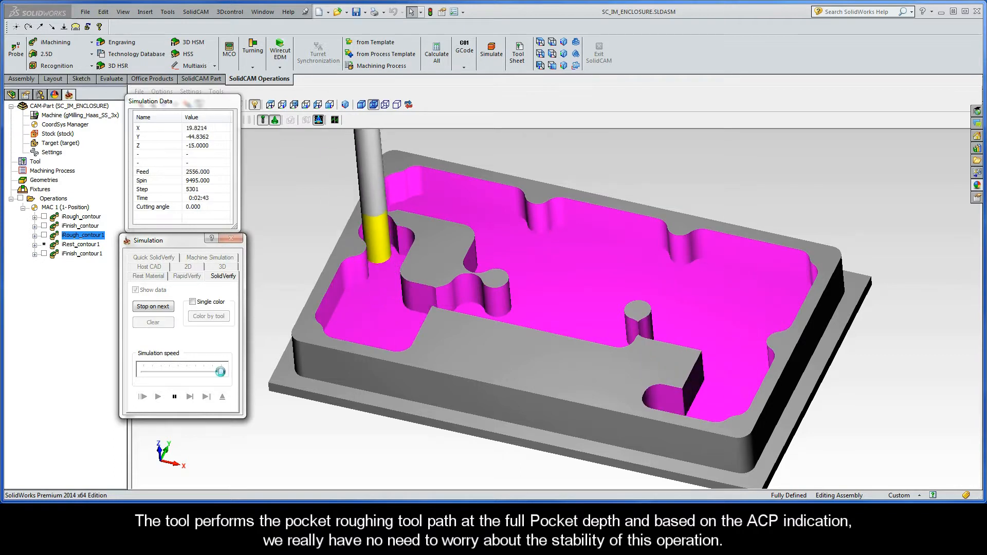
{"action": "left_click", "coordinate": [222, 397]}
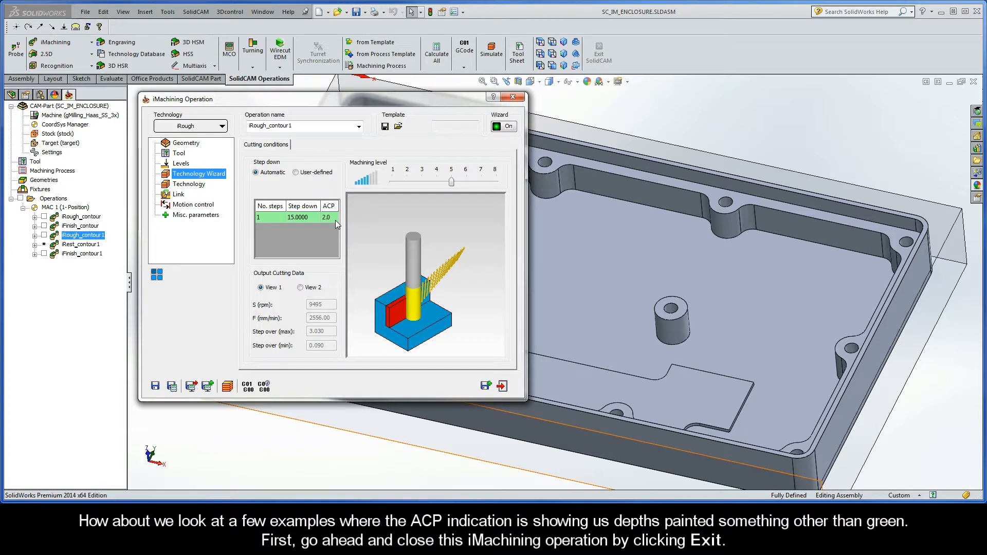
{"action": "left_click", "coordinate": [502, 389]}
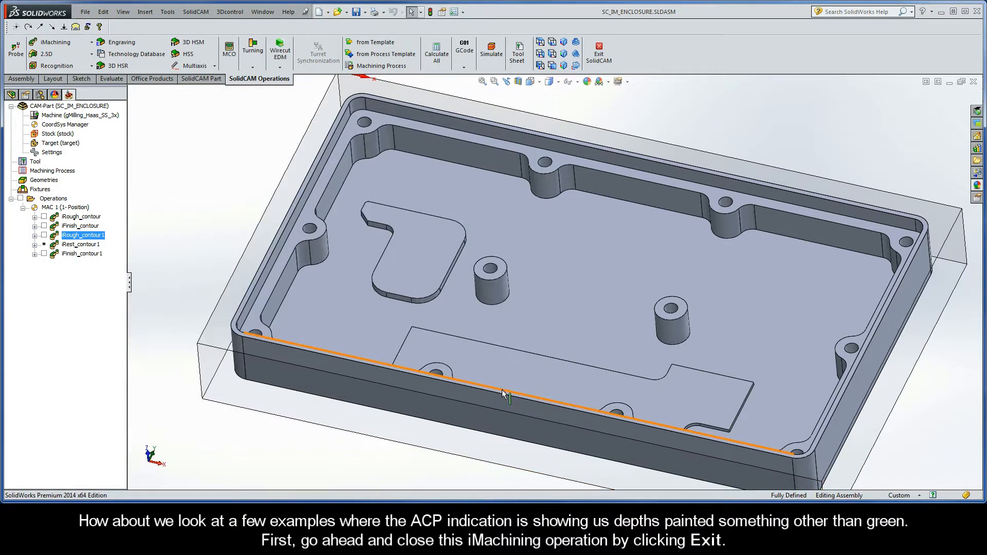
Step: Highlight the two elevated surfaces and the pocket ledge face on the enclosure, and clear the selection
{"action": "left_click", "coordinate": [467, 354]}
{"action": "left_click", "coordinate": [403, 267]}
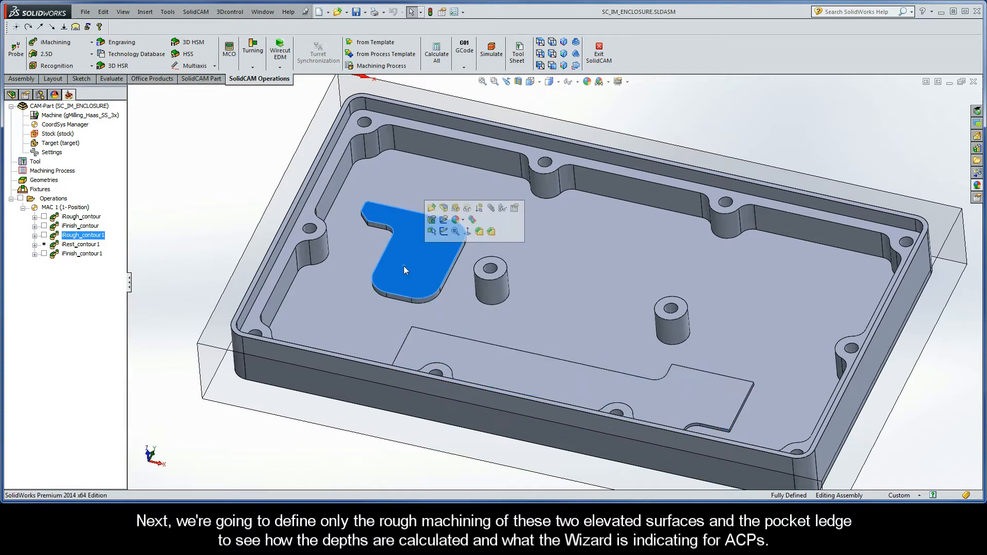
{"action": "left_click", "coordinate": [308, 217]}
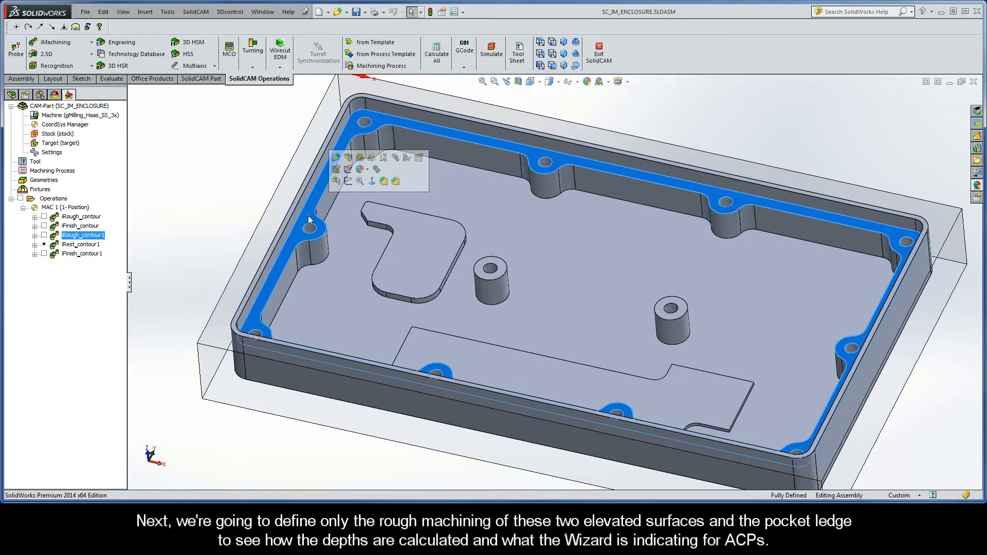
{"action": "left_click", "coordinate": [251, 201]}
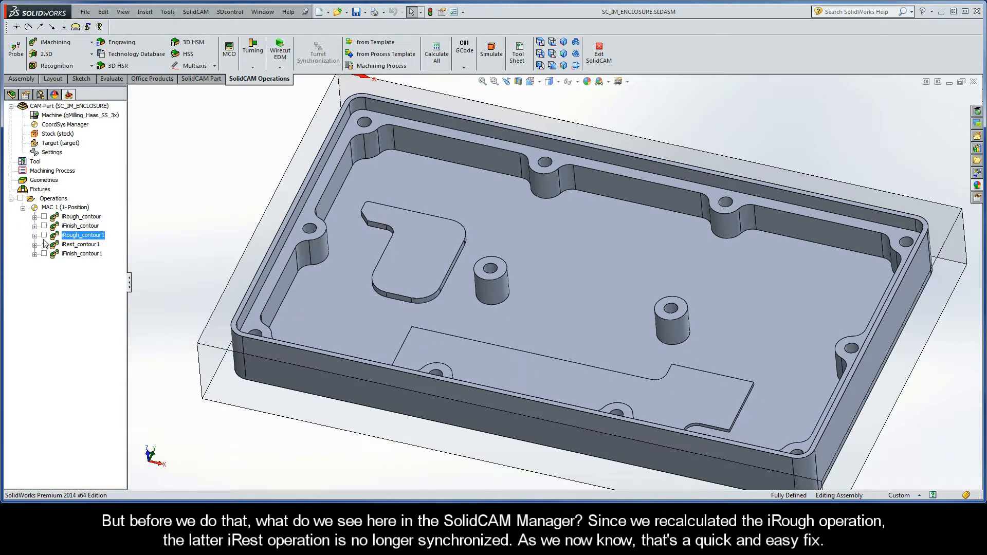
Step: Recalculate the iRest_contour1 operation to synchronize it with the updated roughing operation
{"action": "right_click", "coordinate": [77, 248]}
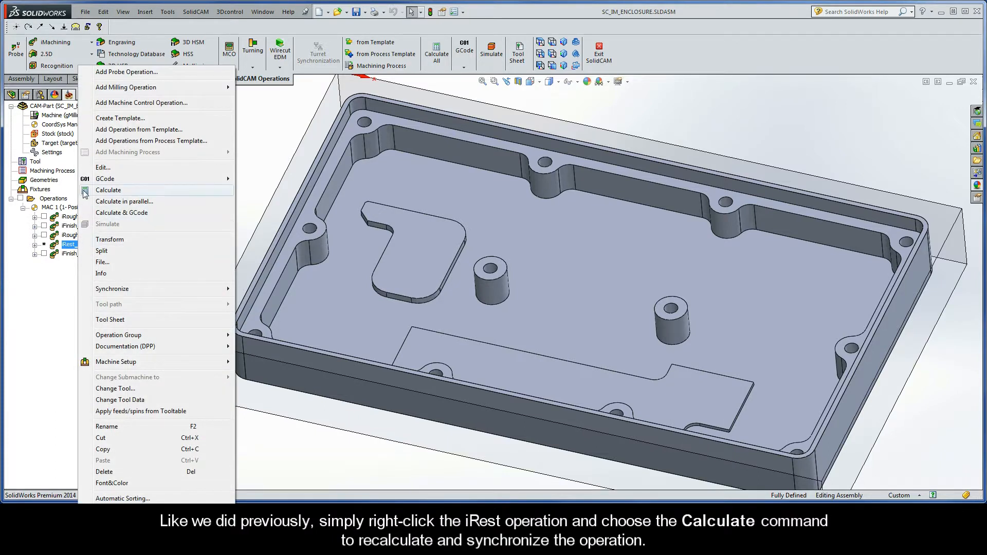
{"action": "left_click", "coordinate": [85, 191]}
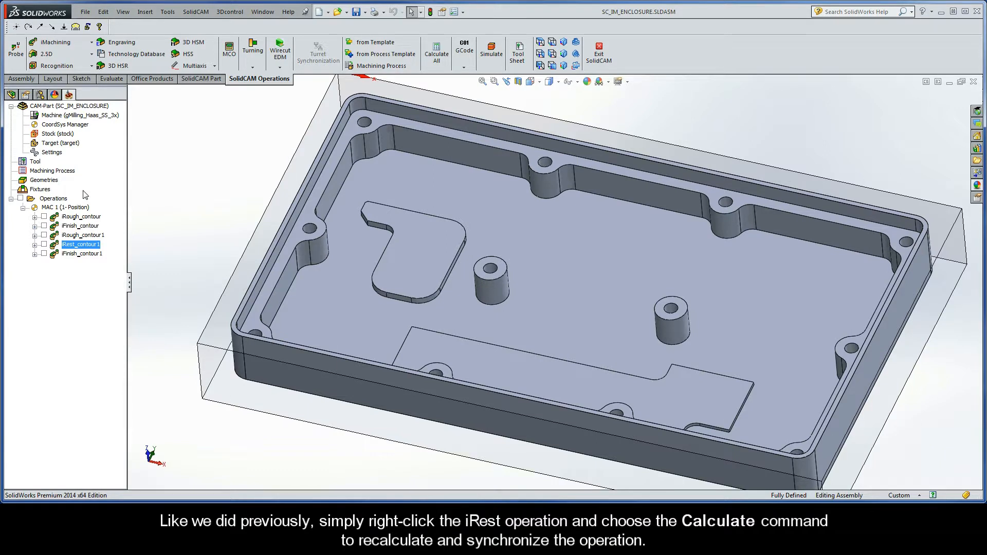
Step: Add a new 2D iMachining operation to the operations list for the elevated surface along the pocket wall
{"action": "scroll", "coordinate": [166, 191], "scroll_direction": "up", "scroll_amount": 1}
{"action": "middle_click_drag", "start_coordinate": [164, 186], "coordinate": [149, 199]}
{"action": "right_click", "coordinate": [54, 200]}
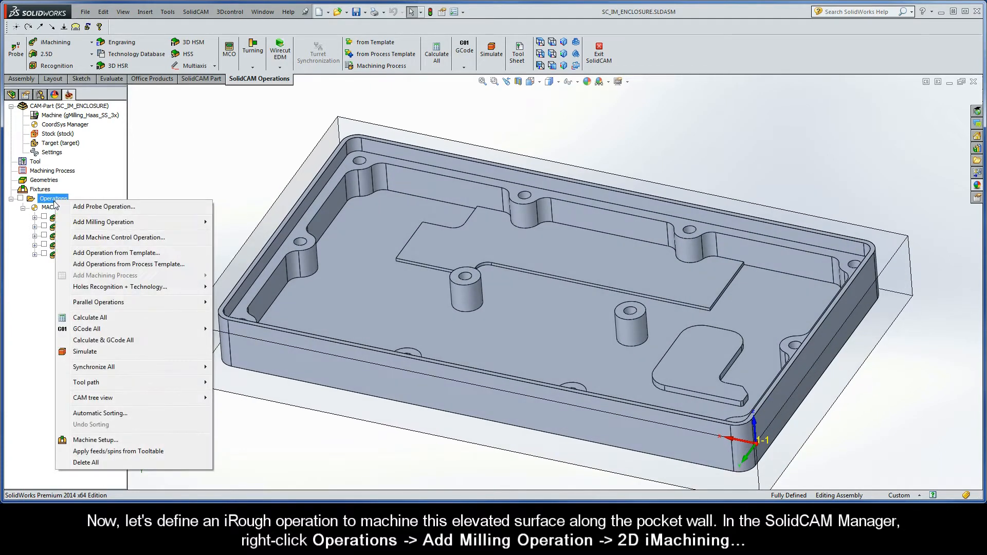
{"action": "mouse_move", "coordinate": [103, 222]}
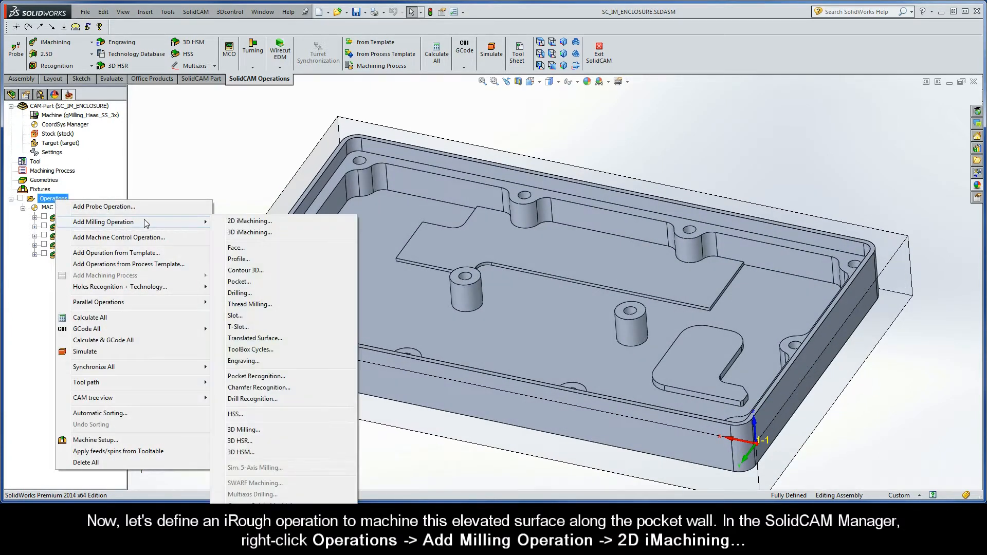
{"action": "left_click", "coordinate": [267, 221]}
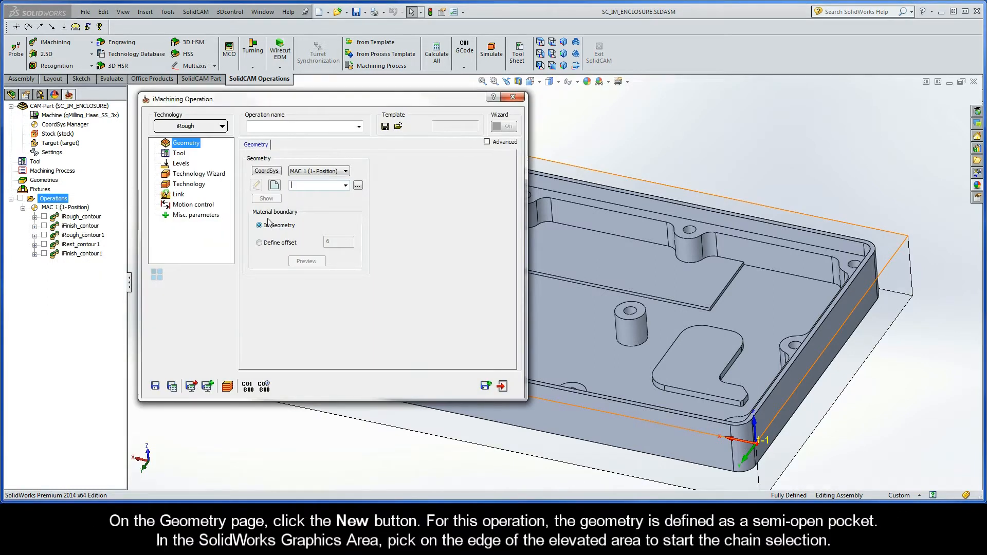
Step: Define a new geometry as a closed chain around the elevated surface along the pocket wall, using Auto-constant Z from its wall-side edge
{"action": "left_click", "coordinate": [275, 186]}
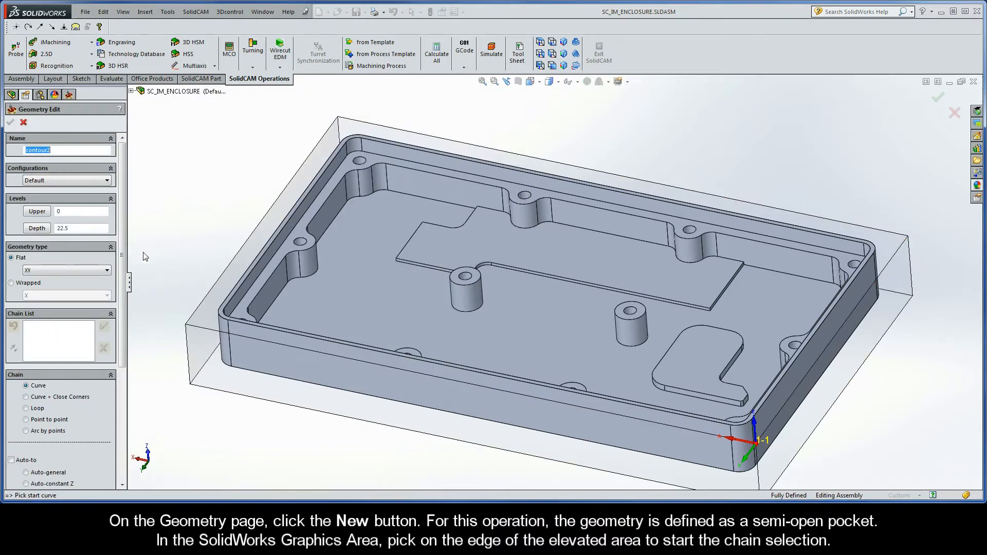
{"action": "left_click_drag", "start_coordinate": [122, 256], "coordinate": [122, 323]}
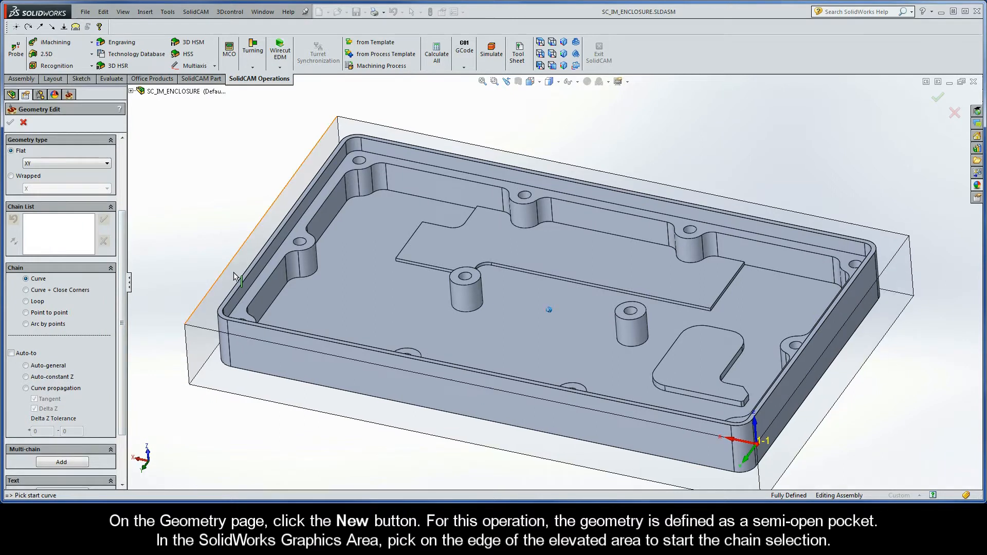
{"action": "left_click", "coordinate": [650, 245]}
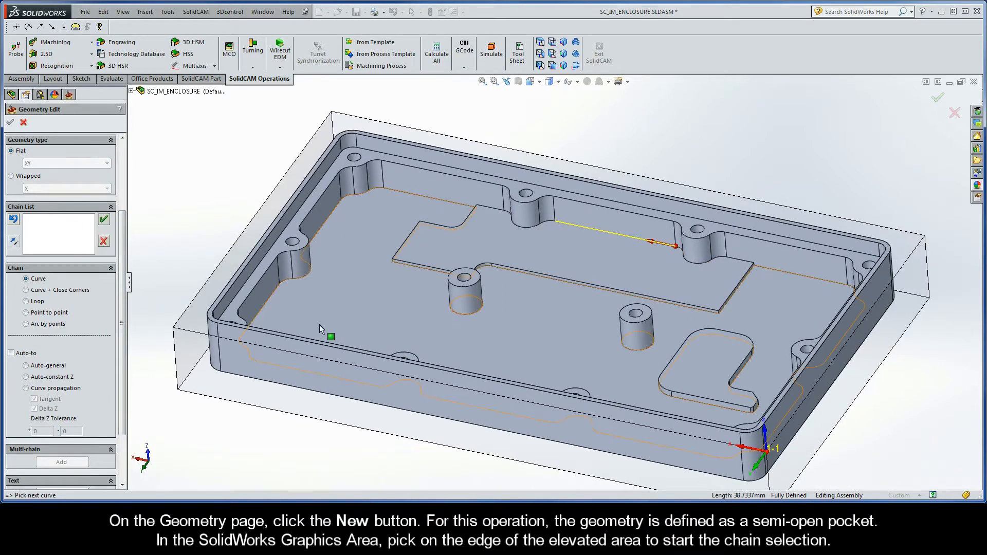
{"action": "left_click", "coordinate": [27, 377]}
{"action": "left_click", "coordinate": [169, 146]}
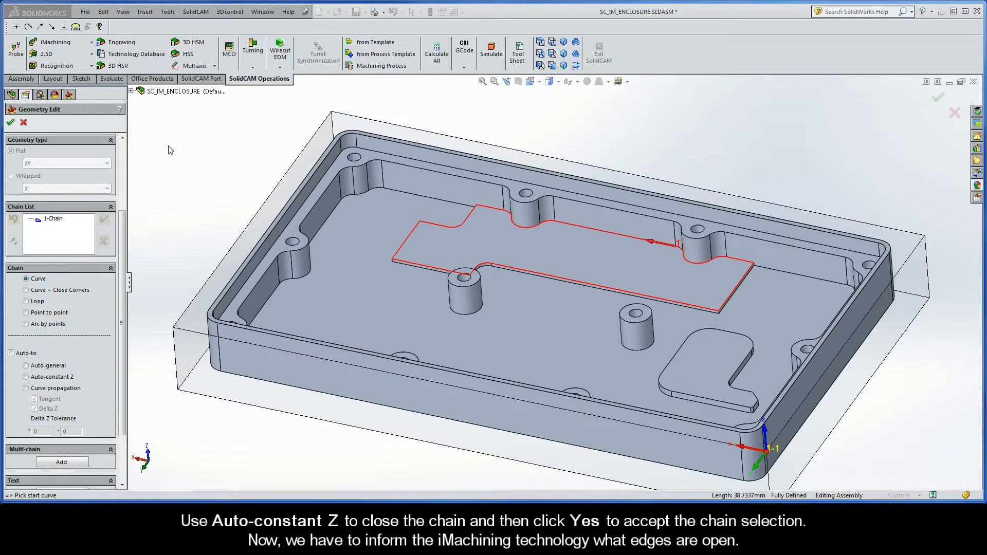
Step: Mark the chain's edges away from the pocket wall as open using From/To entities, and confirm the contour2 geometry
{"action": "right_click", "coordinate": [57, 221]}
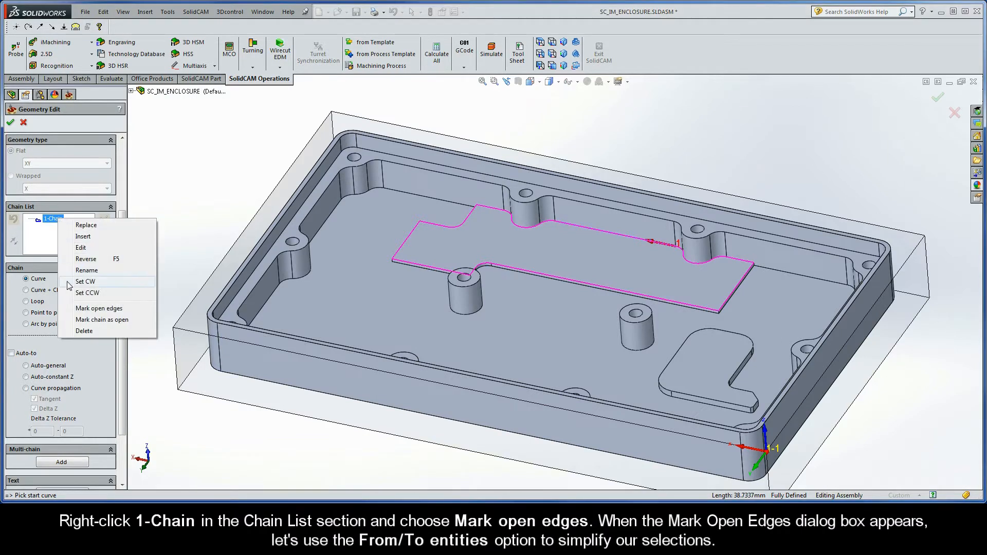
{"action": "left_click", "coordinate": [122, 311]}
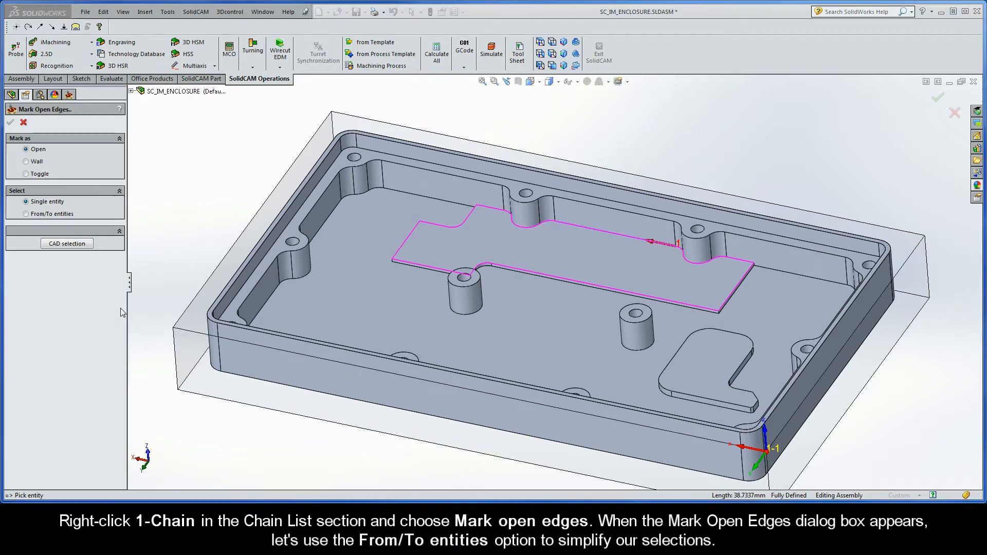
{"action": "left_click", "coordinate": [26, 214]}
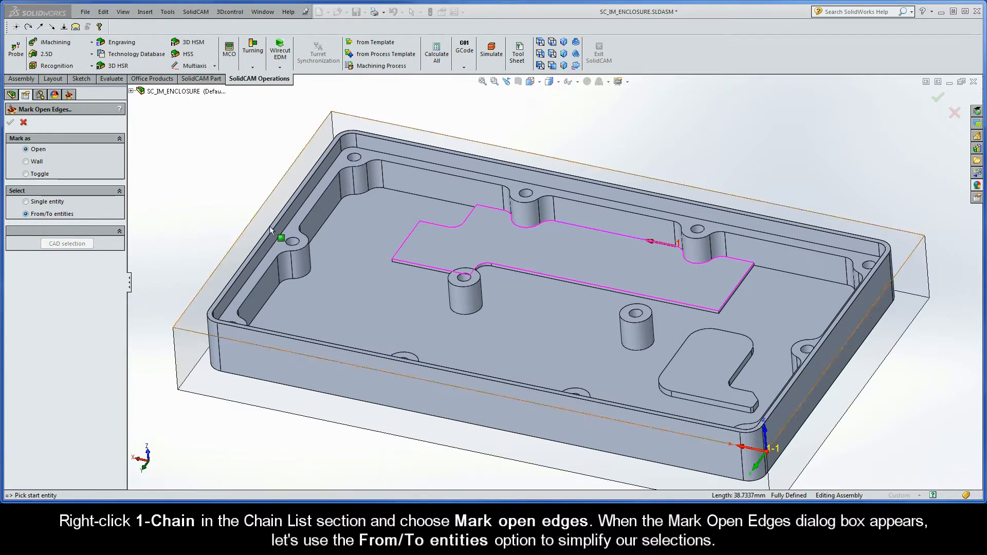
{"action": "left_click", "coordinate": [470, 221]}
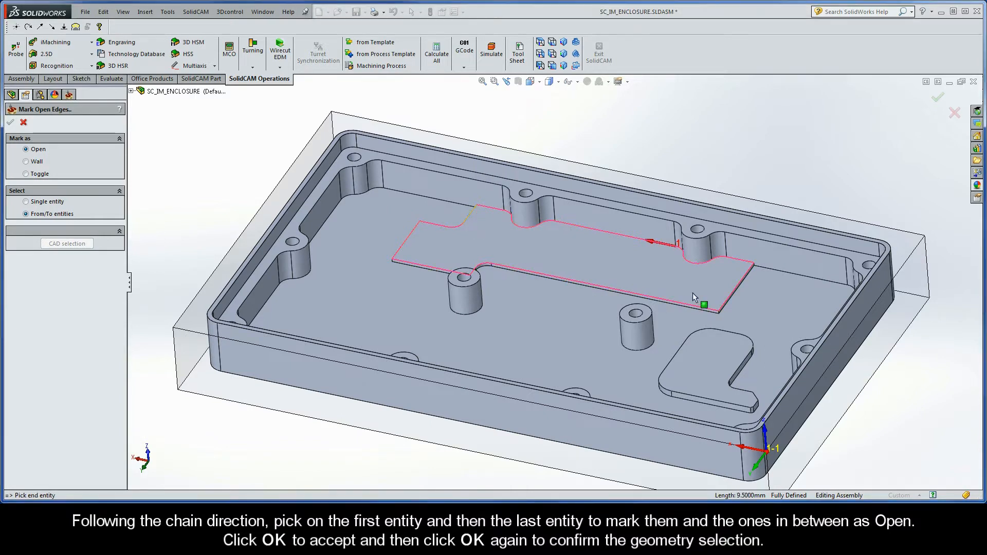
{"action": "left_click", "coordinate": [678, 300]}
{"action": "scroll", "coordinate": [565, 297], "scroll_direction": "down", "scroll_amount": 4}
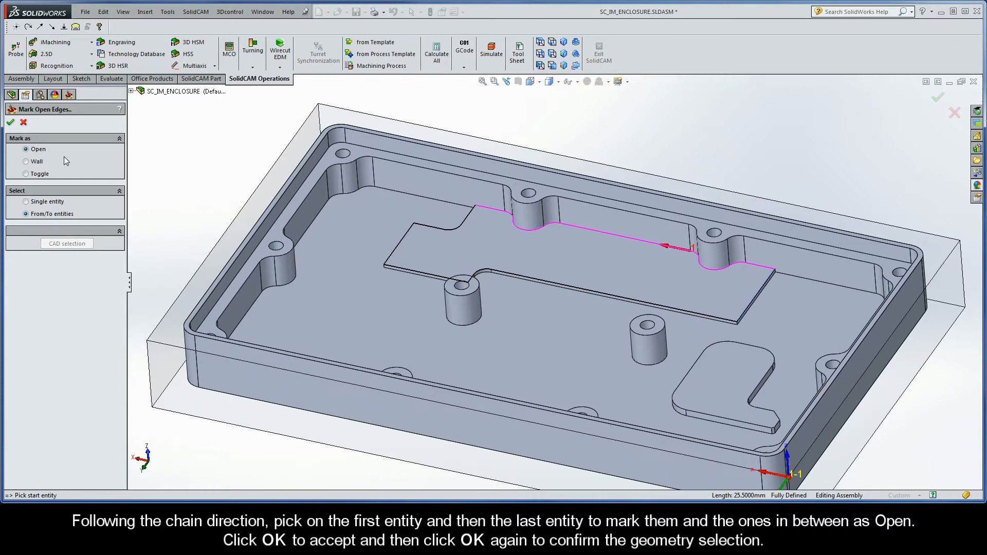
{"action": "left_click", "coordinate": [10, 122]}
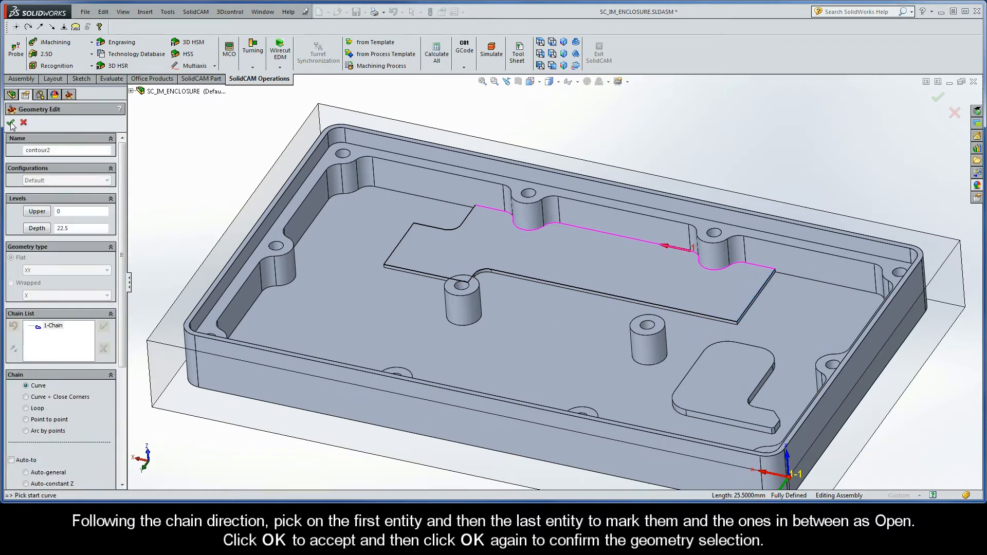
{"action": "left_click", "coordinate": [11, 123]}
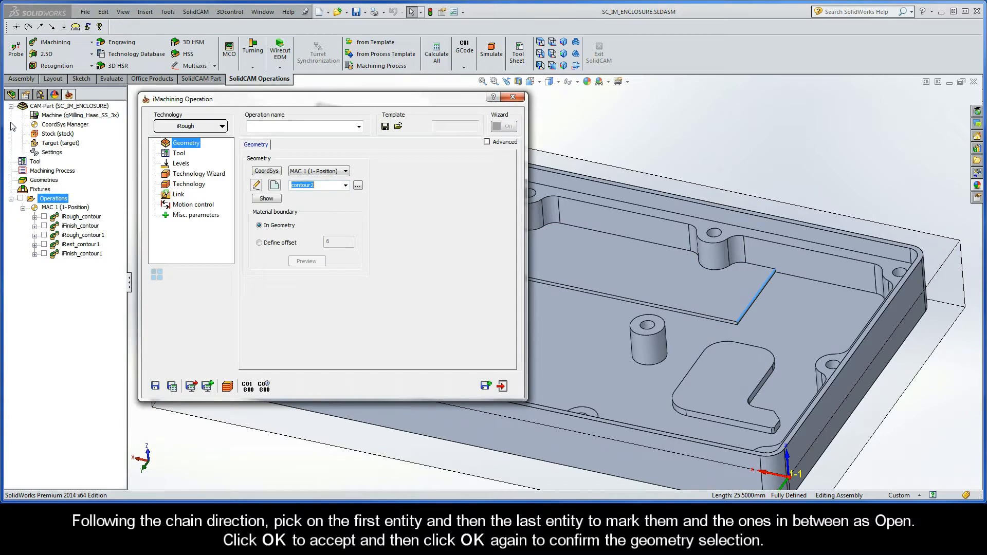
Step: Assign end mill number 2 with the 9.5 mm diameter from the part tool table to the operation
{"action": "left_click", "coordinate": [180, 154]}
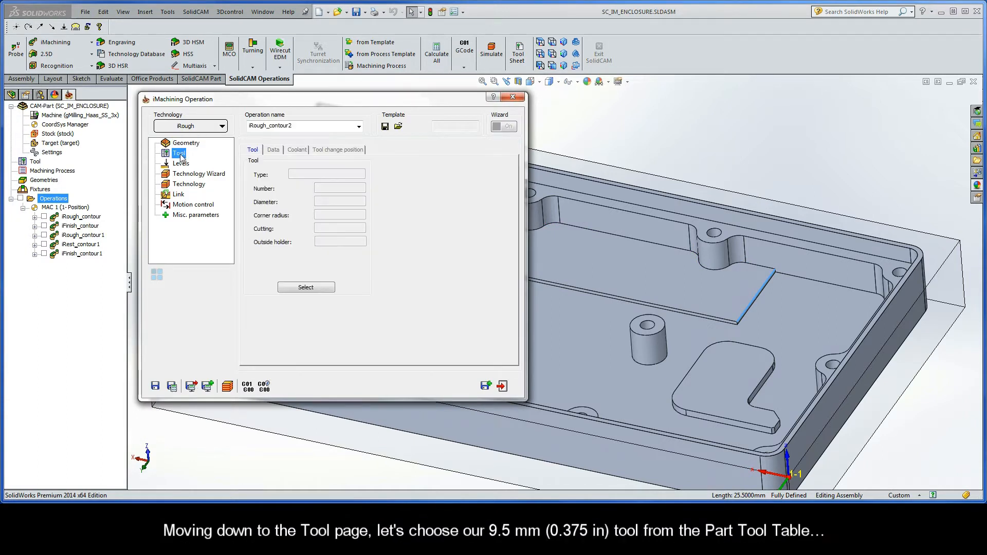
{"action": "left_click", "coordinate": [307, 286]}
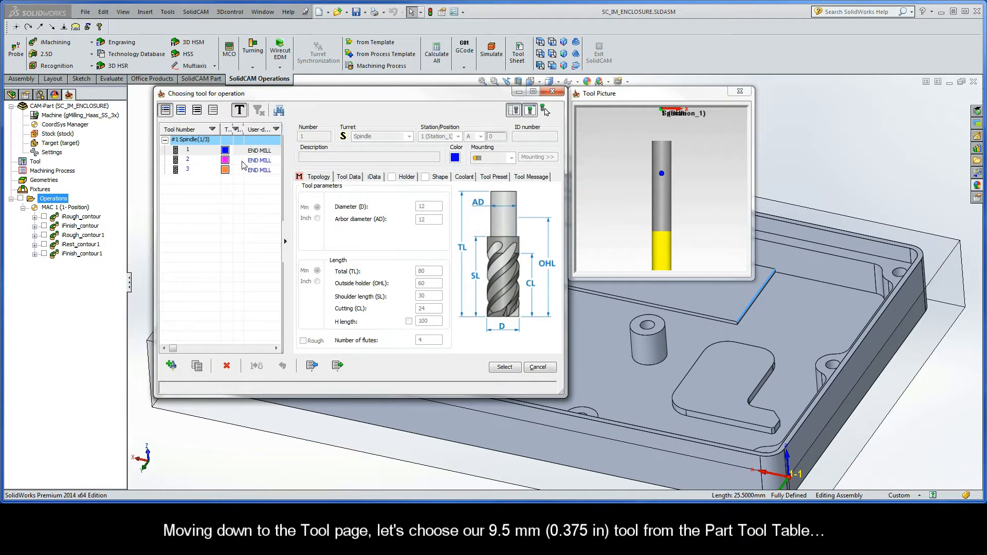
{"action": "left_click", "coordinate": [244, 161]}
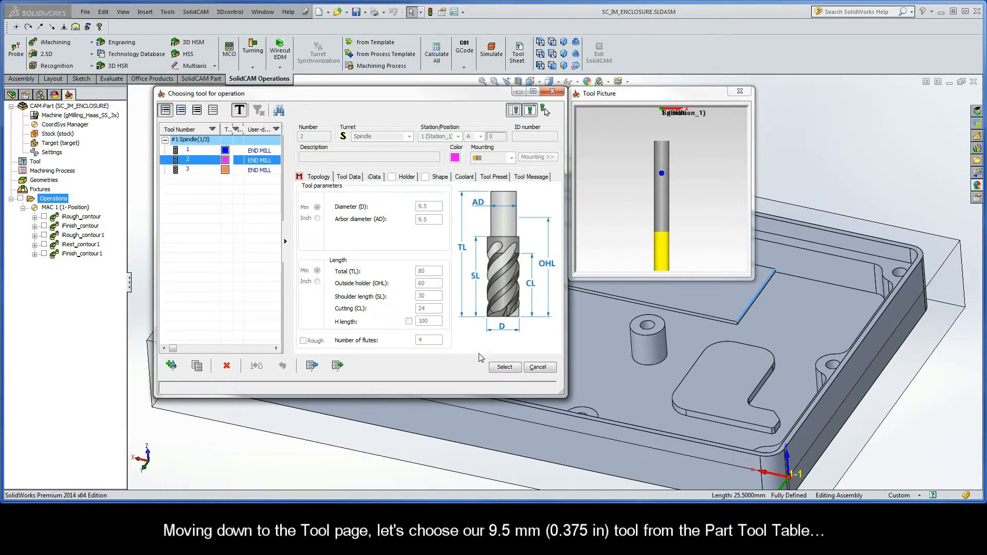
{"action": "left_click", "coordinate": [503, 367]}
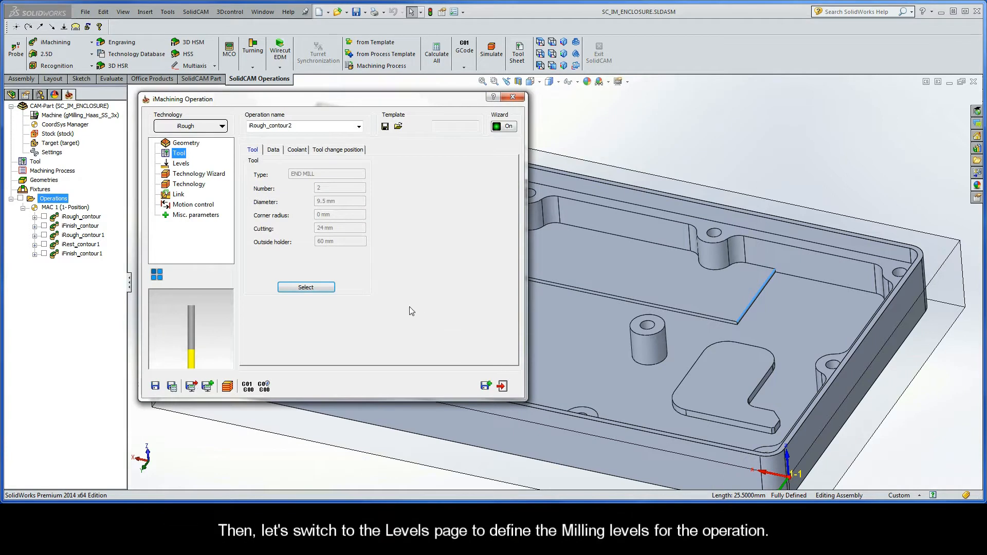
Step: Set the upper level from the stock's top face and the pocket depth to 14 from the elevated surface's top face
{"action": "left_click", "coordinate": [176, 164]}
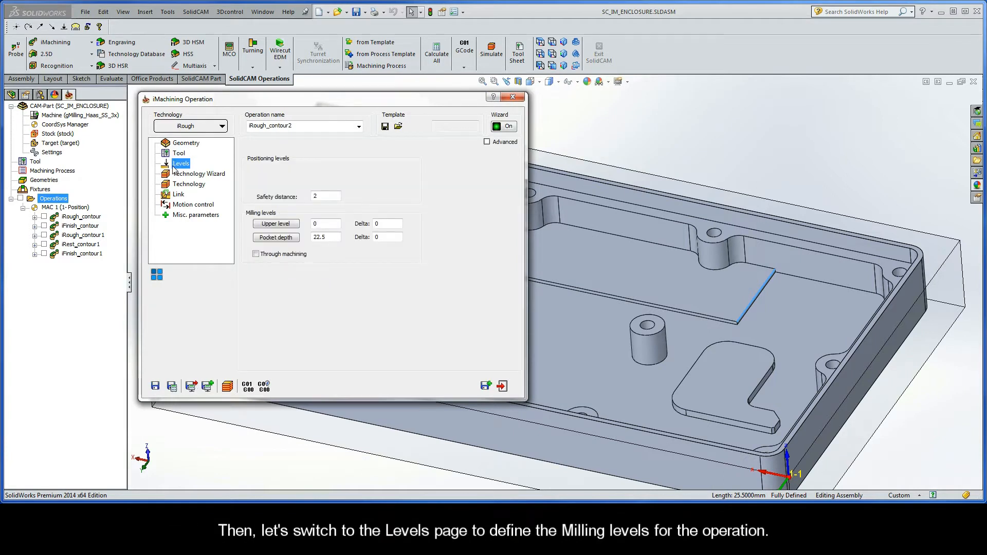
{"action": "left_click", "coordinate": [276, 225]}
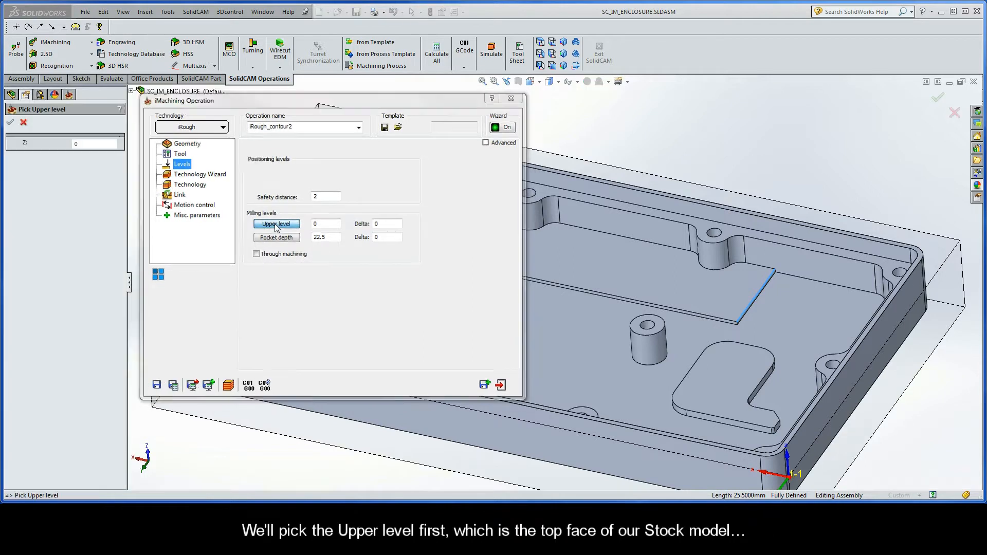
{"action": "left_click", "coordinate": [255, 207]}
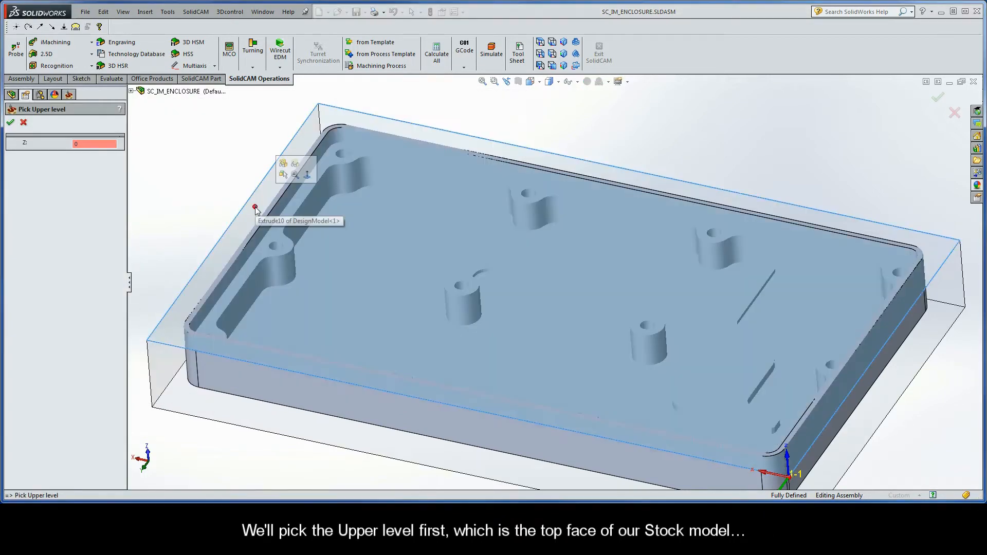
{"action": "left_click", "coordinate": [10, 122]}
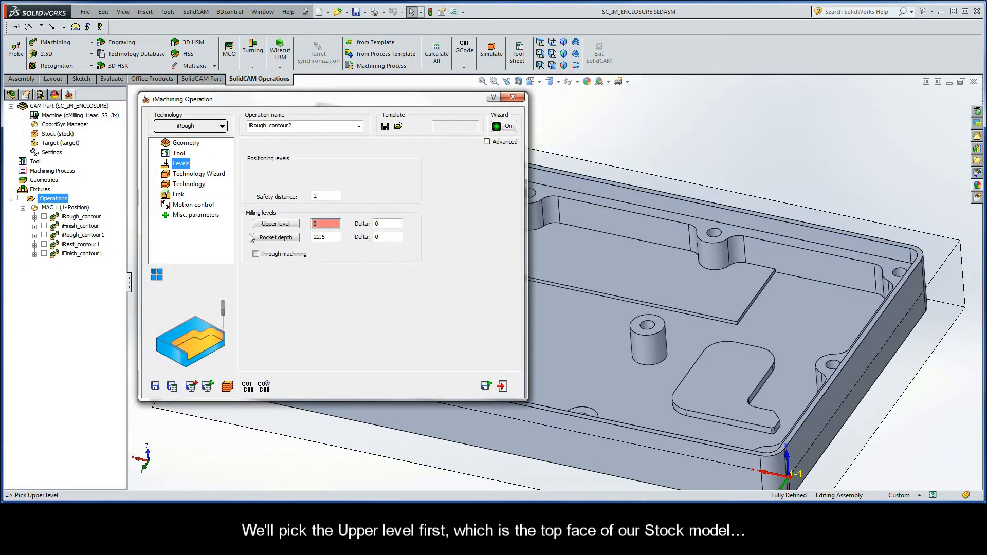
{"action": "left_click", "coordinate": [276, 238]}
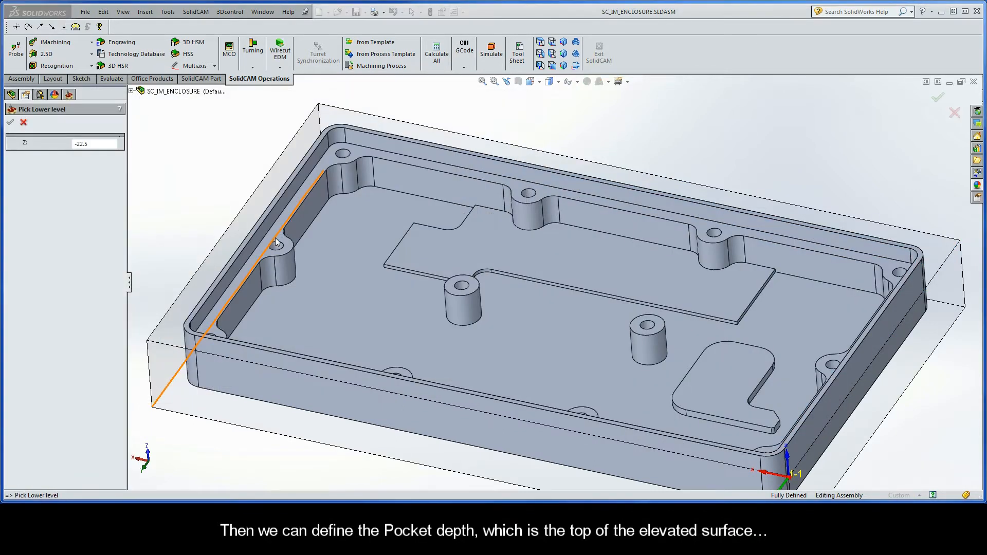
{"action": "left_click", "coordinate": [429, 249]}
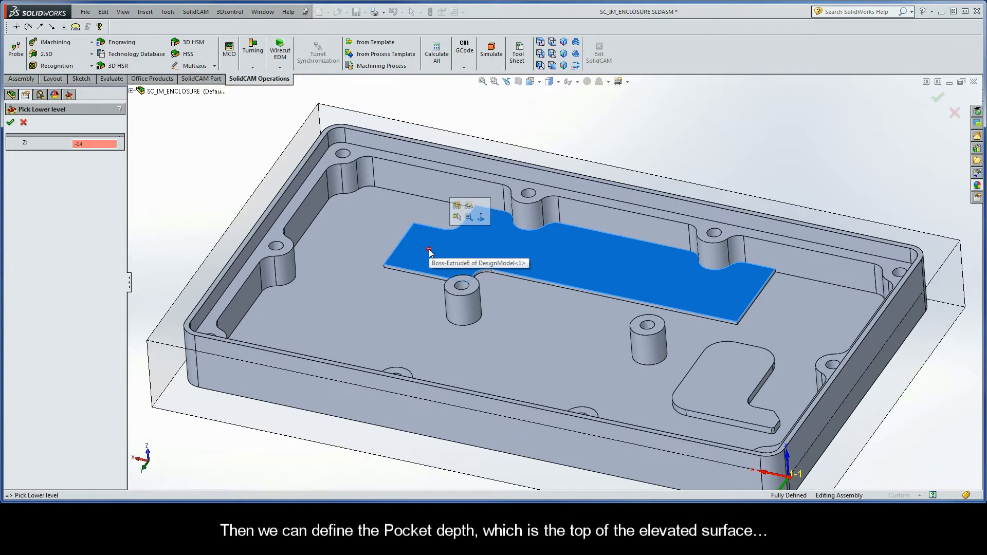
{"action": "left_click", "coordinate": [11, 122]}
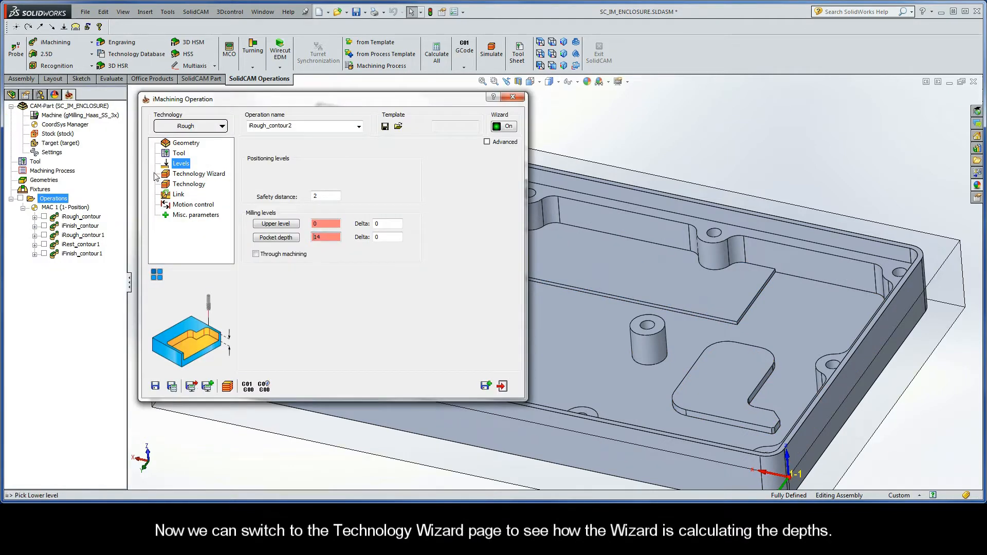
Step: Check the Technology Wizard's step-down, and examine the 14 mm depth end mill part in the SlideView orientation with the Slice configuration active
{"action": "left_click", "coordinate": [198, 175]}
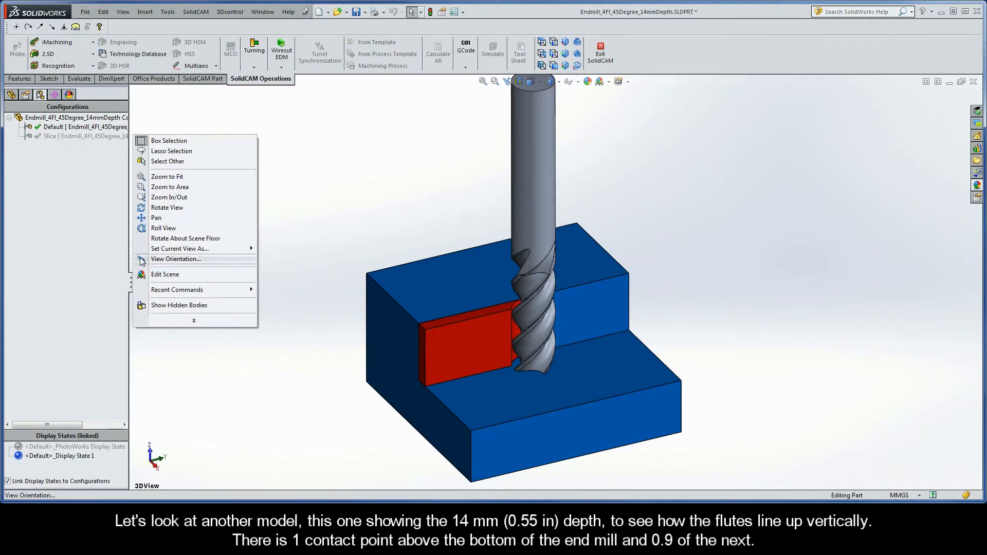
{"action": "left_click", "coordinate": [142, 261]}
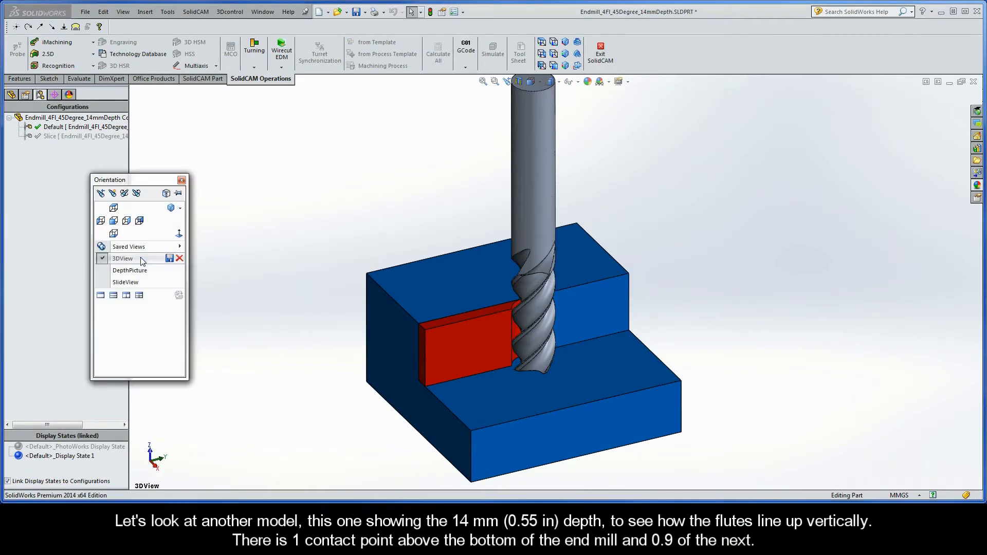
{"action": "double_click", "coordinate": [144, 286]}
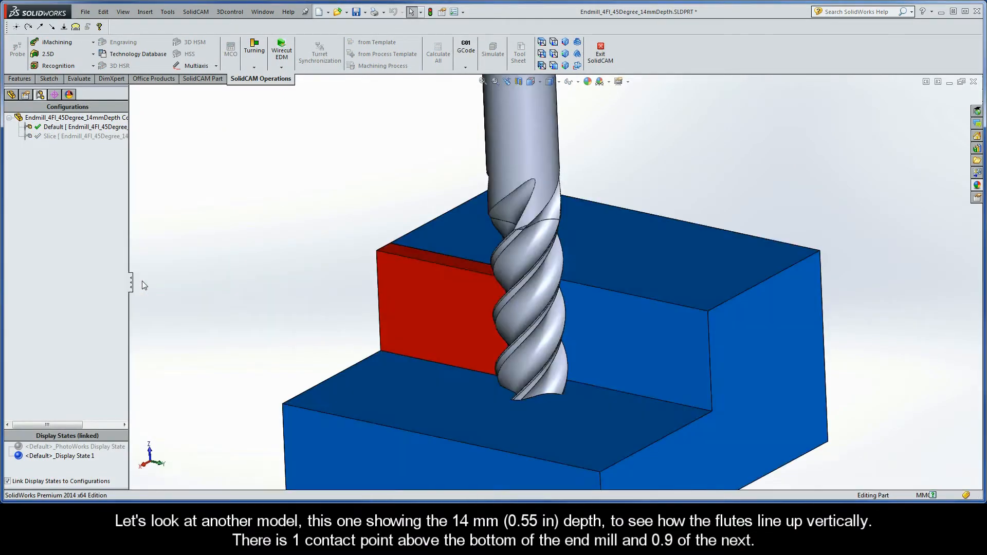
{"action": "double_click", "coordinate": [122, 137]}
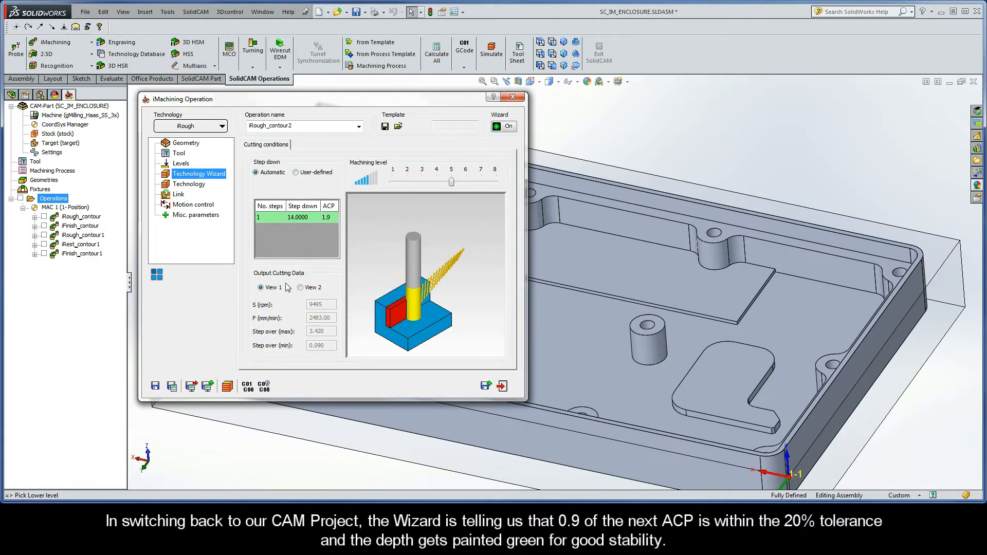
Step: Save and calculate the iRough_contour2 operation, and close it
{"action": "left_click", "coordinate": [172, 390]}
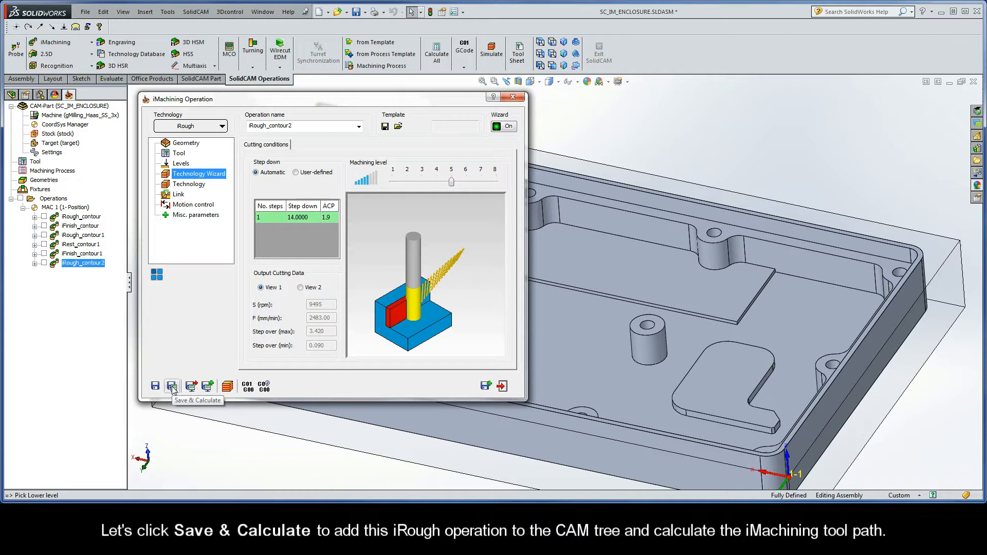
{"action": "left_click", "coordinate": [173, 389]}
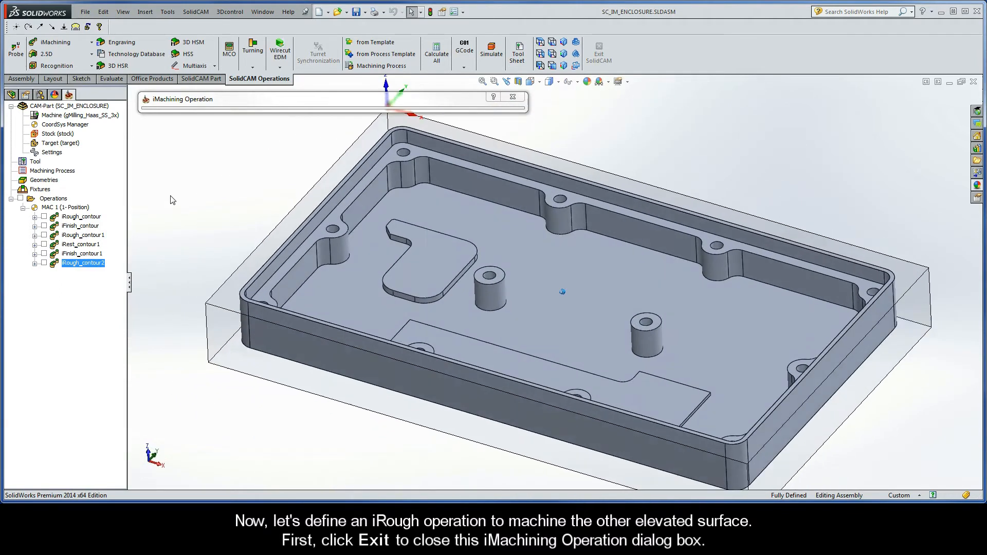
{"action": "left_click", "coordinate": [311, 103]}
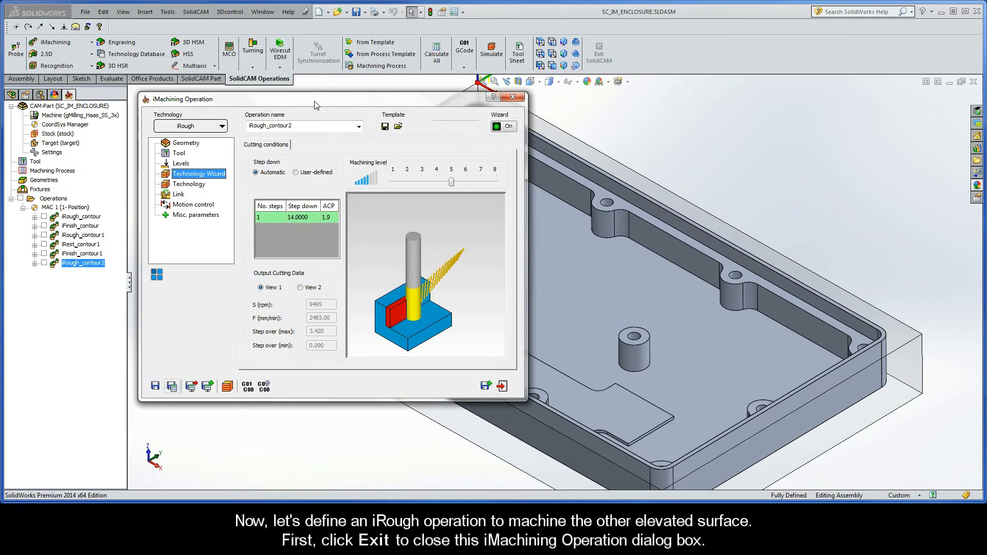
{"action": "left_click", "coordinate": [502, 386]}
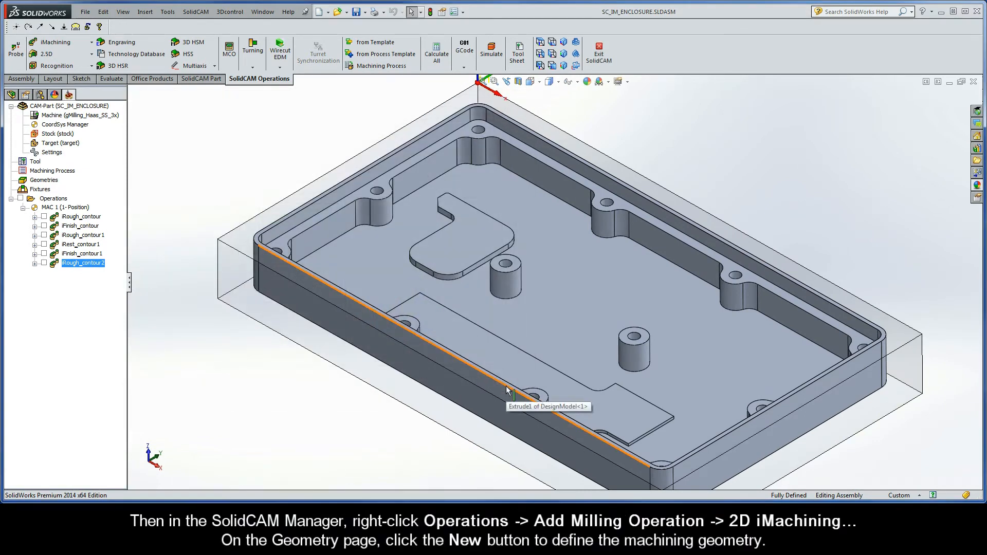
Step: Add a 2D iMachining operation and define its new geometry as a chain around the hook-shaped island's top edge using Auto-constant Z
{"action": "right_click", "coordinate": [60, 199]}
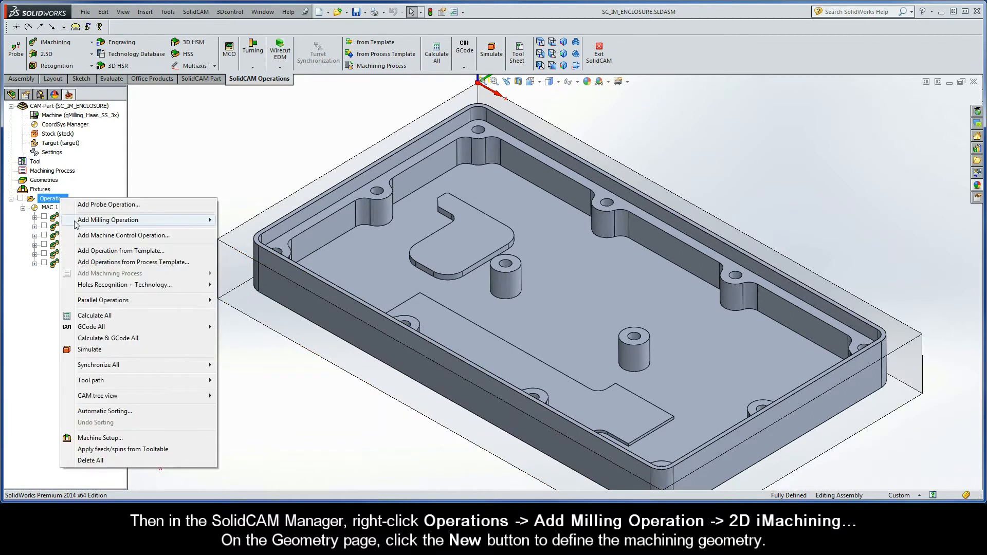
{"action": "mouse_move", "coordinate": [95, 223]}
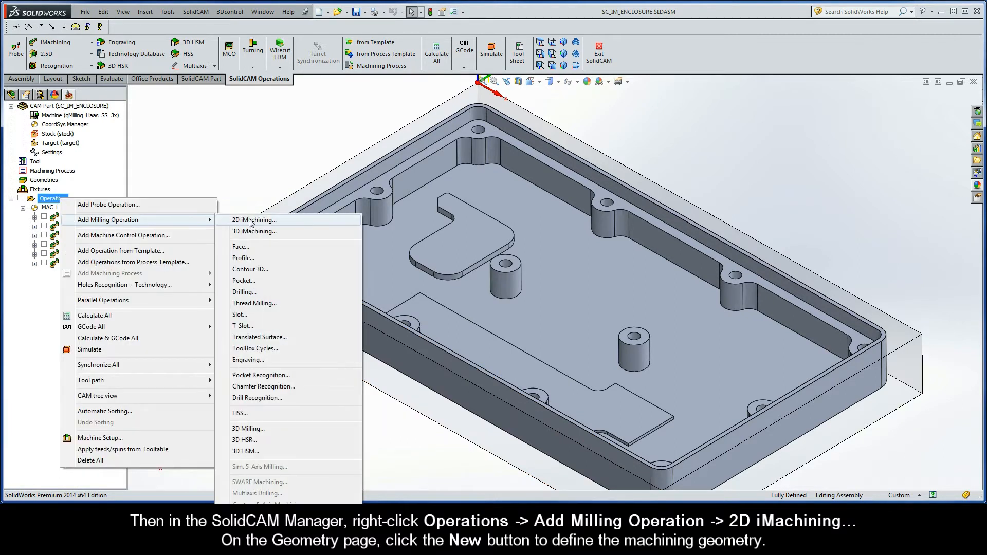
{"action": "left_click", "coordinate": [279, 221]}
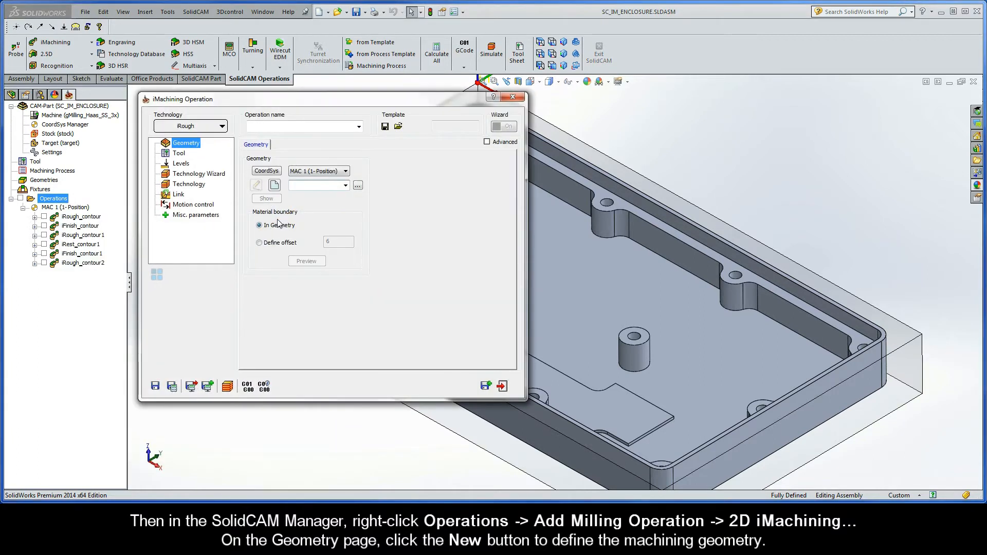
{"action": "left_click", "coordinate": [275, 186]}
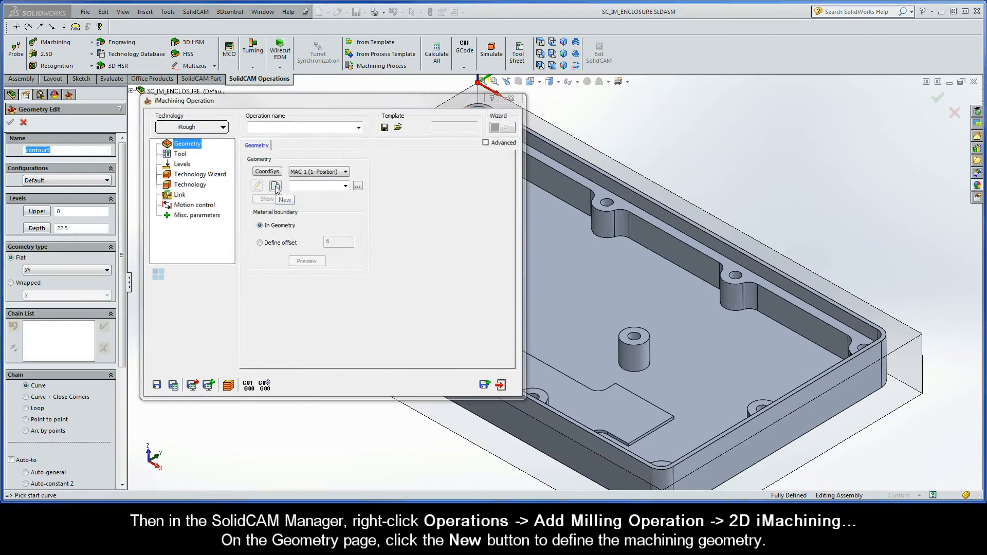
{"action": "left_click_drag", "start_coordinate": [123, 259], "coordinate": [123, 324]}
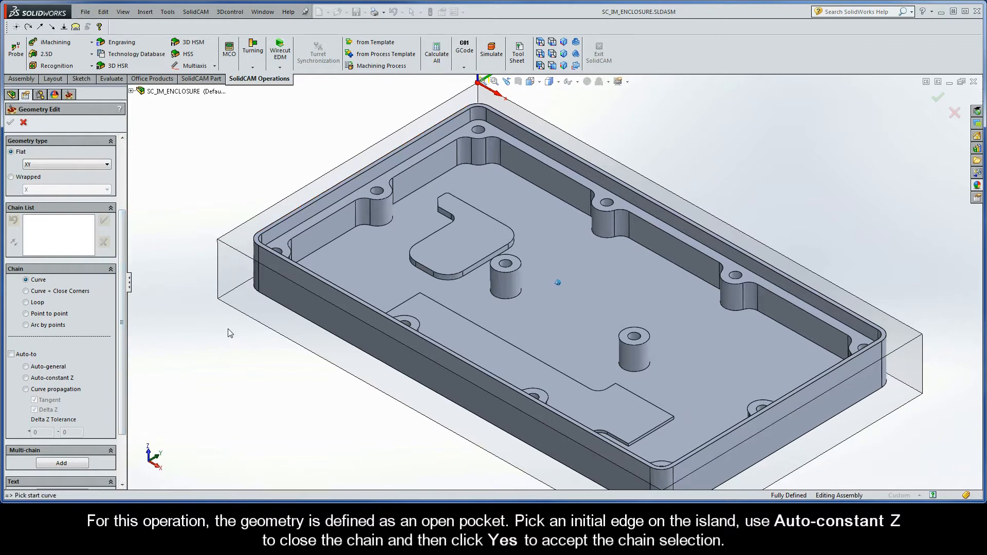
{"action": "scroll", "coordinate": [230, 333], "scroll_direction": "down", "scroll_amount": 2}
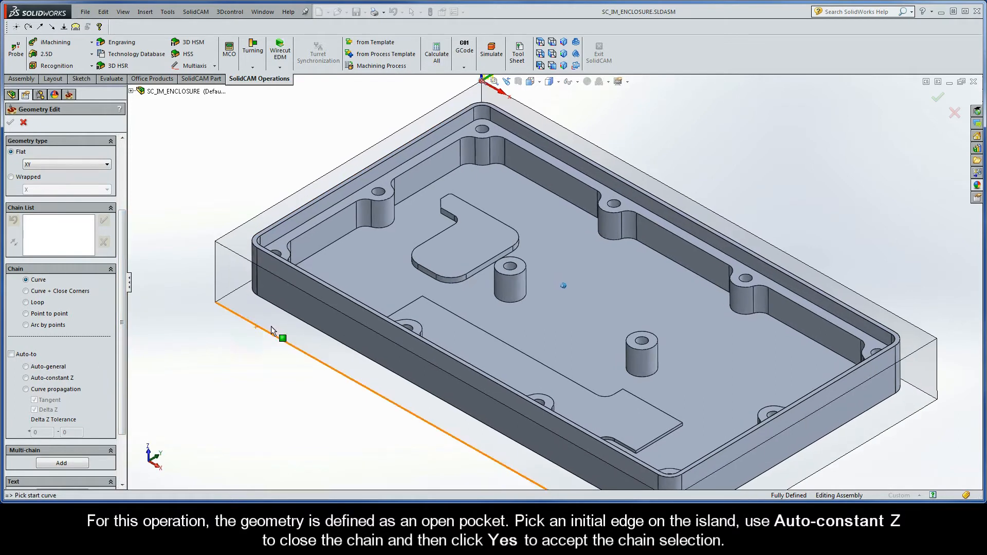
{"action": "left_click", "coordinate": [436, 279]}
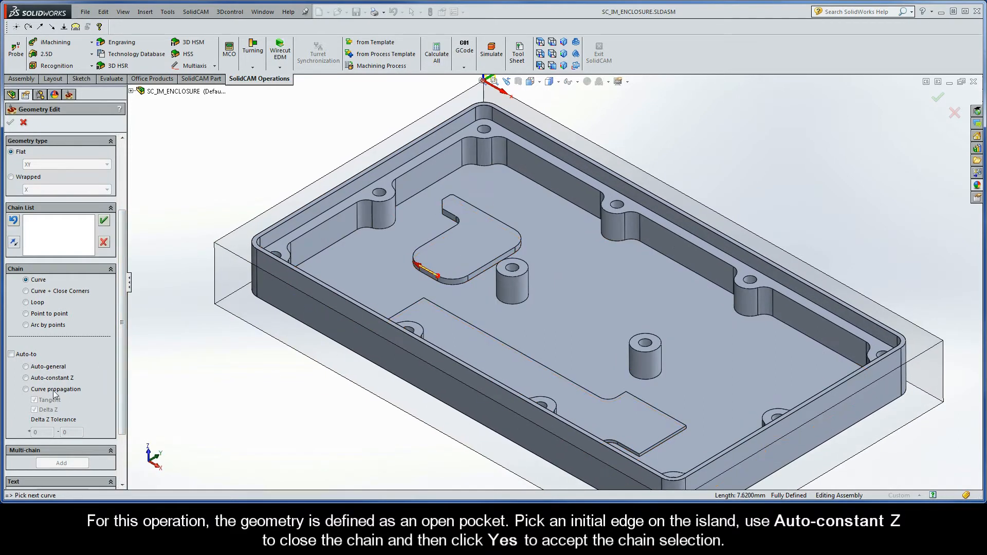
{"action": "left_click", "coordinate": [26, 379]}
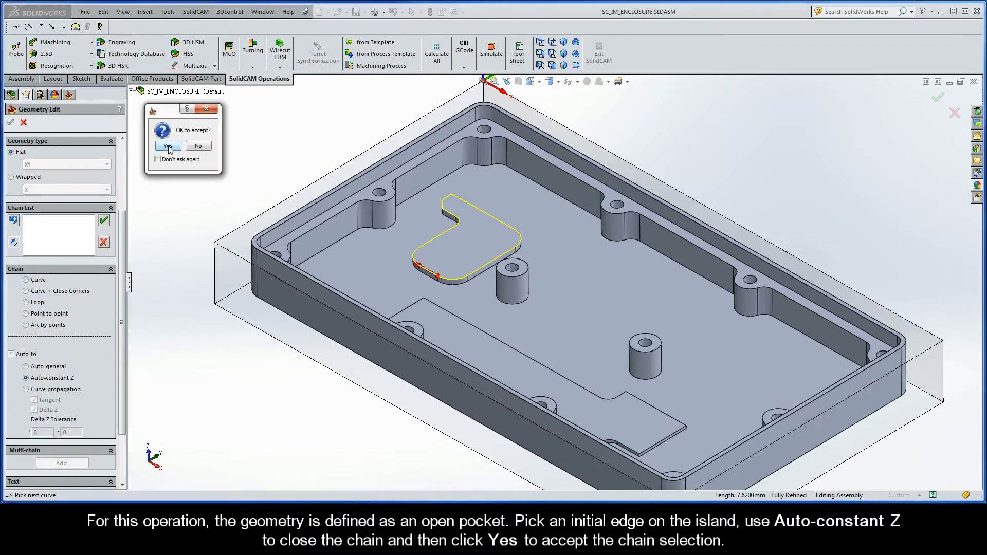
{"action": "left_click", "coordinate": [168, 147]}
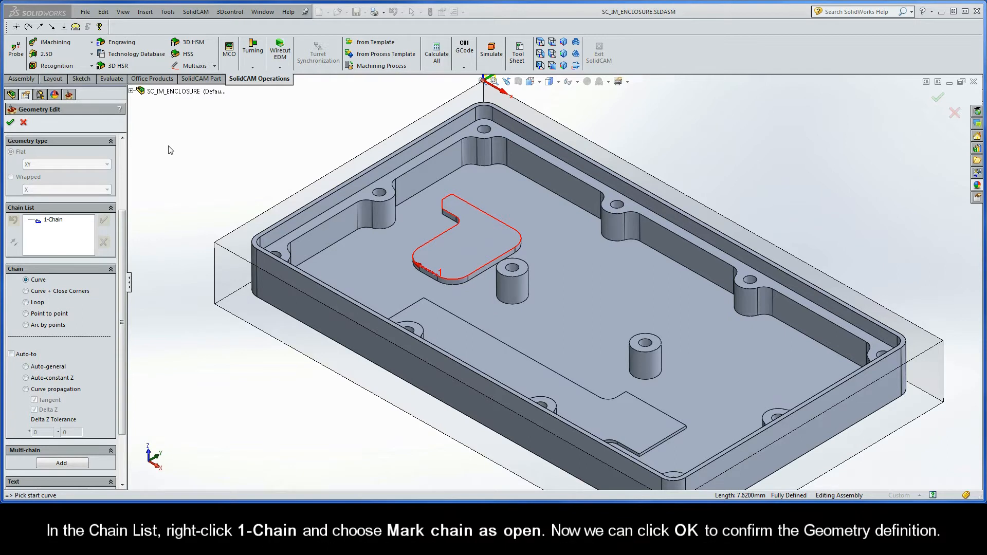
Step: Mark the island's 1-Chain as open and confirm the geometry definition
{"action": "right_click", "coordinate": [58, 220]}
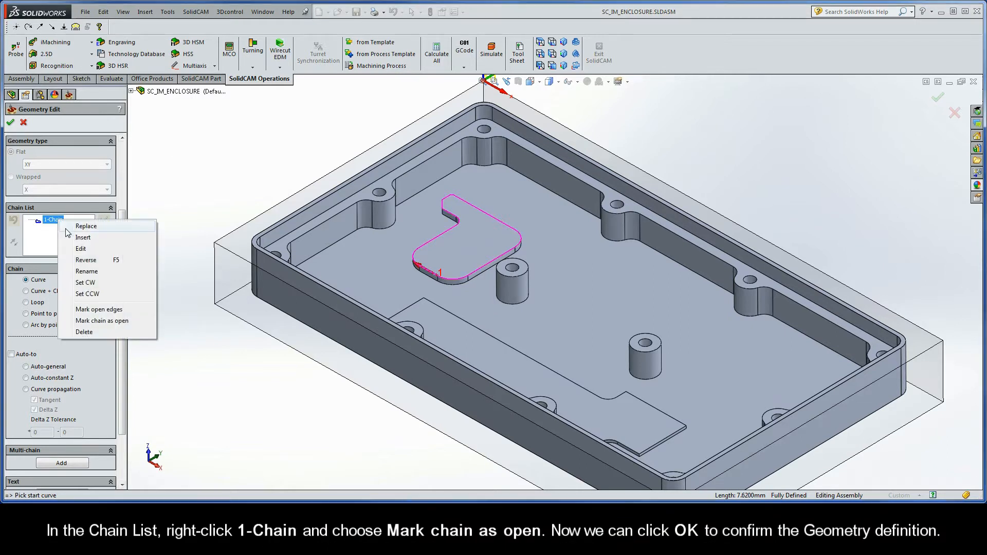
{"action": "left_click", "coordinate": [122, 322]}
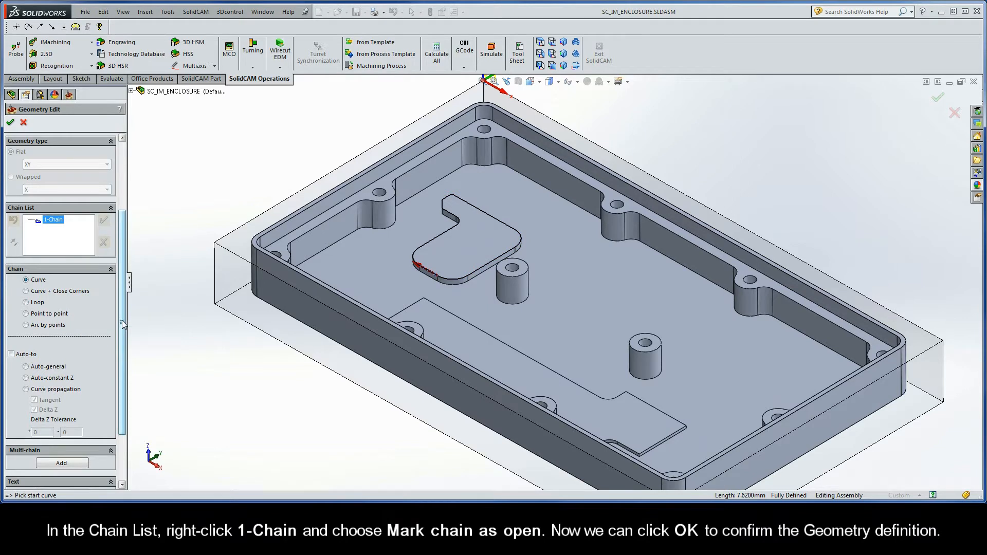
{"action": "left_click", "coordinate": [13, 123]}
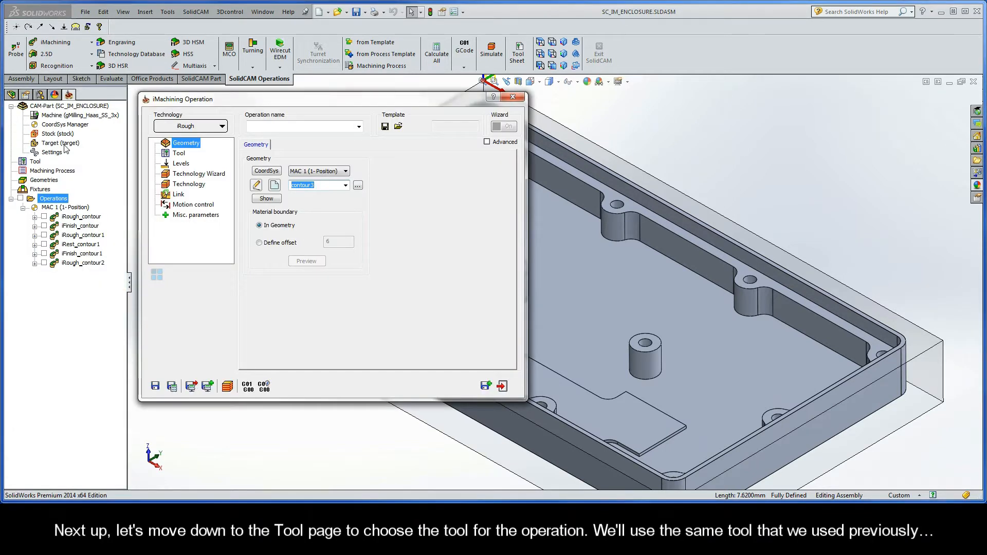
Step: Assign end mill number 2 with the 9.5 mm diameter to the iRough_contour3 operation
{"action": "left_click", "coordinate": [179, 155]}
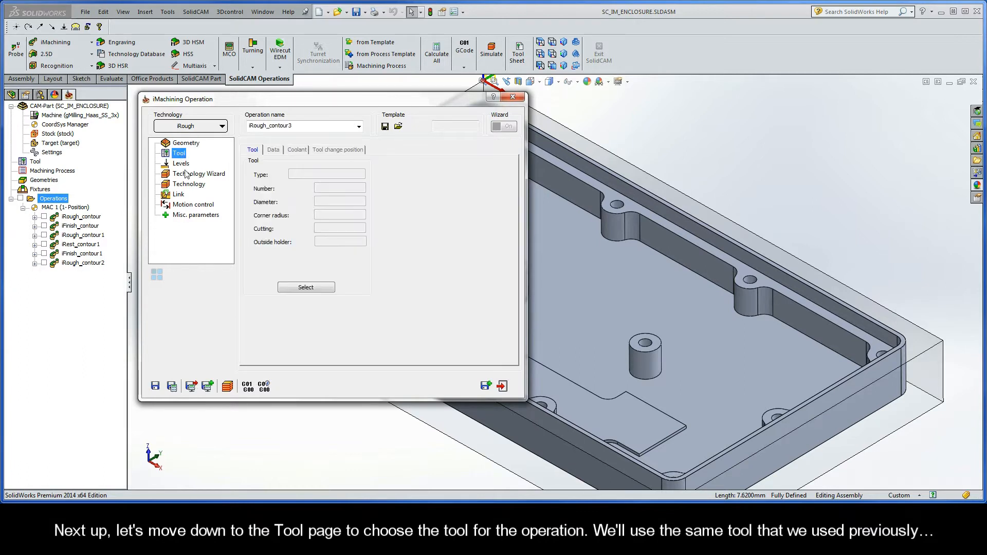
{"action": "left_click", "coordinate": [307, 288]}
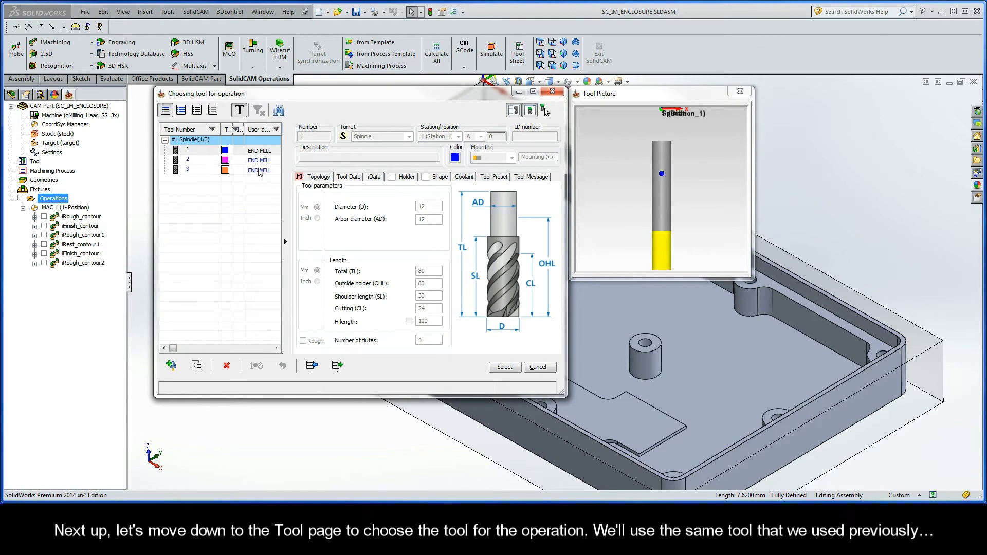
{"action": "left_click", "coordinate": [258, 161]}
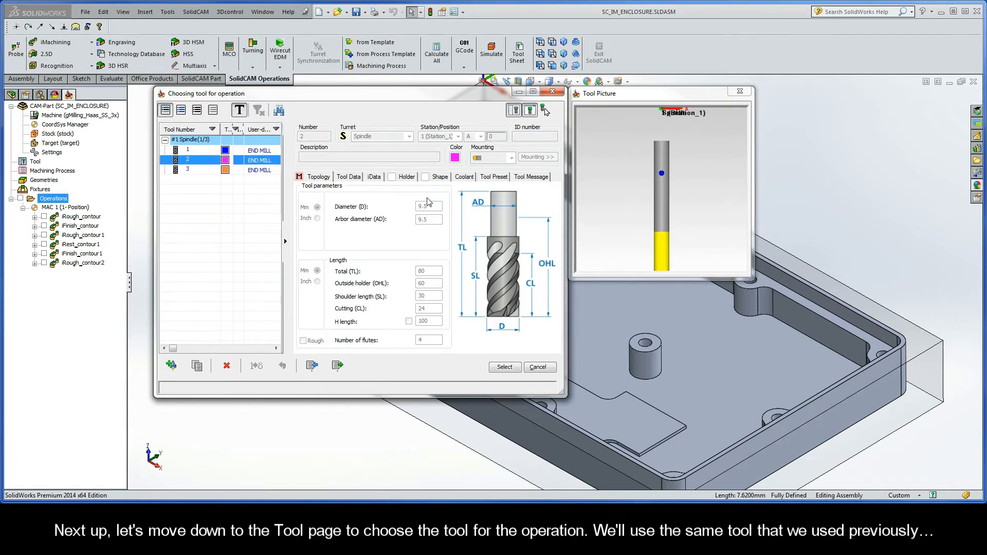
{"action": "left_click", "coordinate": [502, 368]}
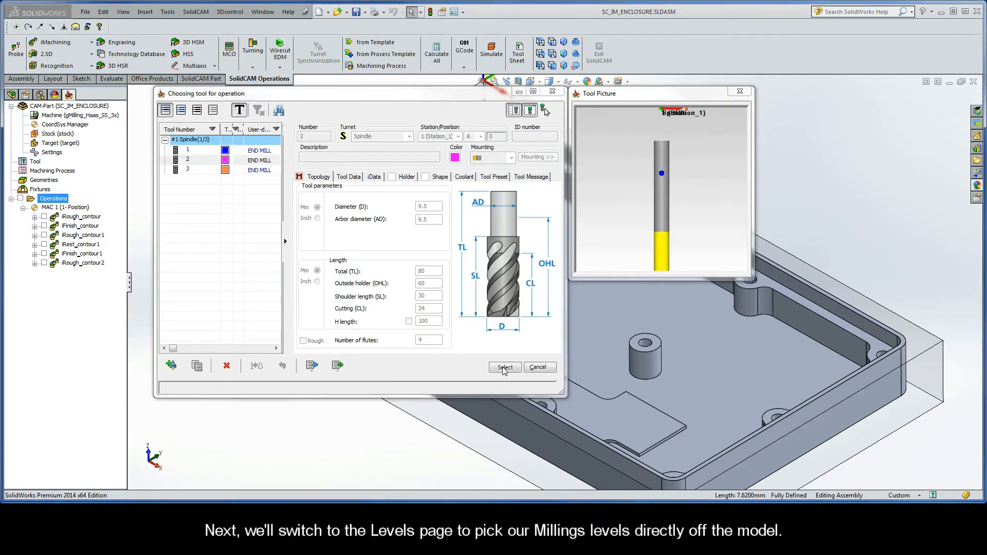
Step: Set the upper level to 0 from the stock's top face and the pocket depth to 13 from the hook-shaped island's top face
{"action": "left_click", "coordinate": [181, 163]}
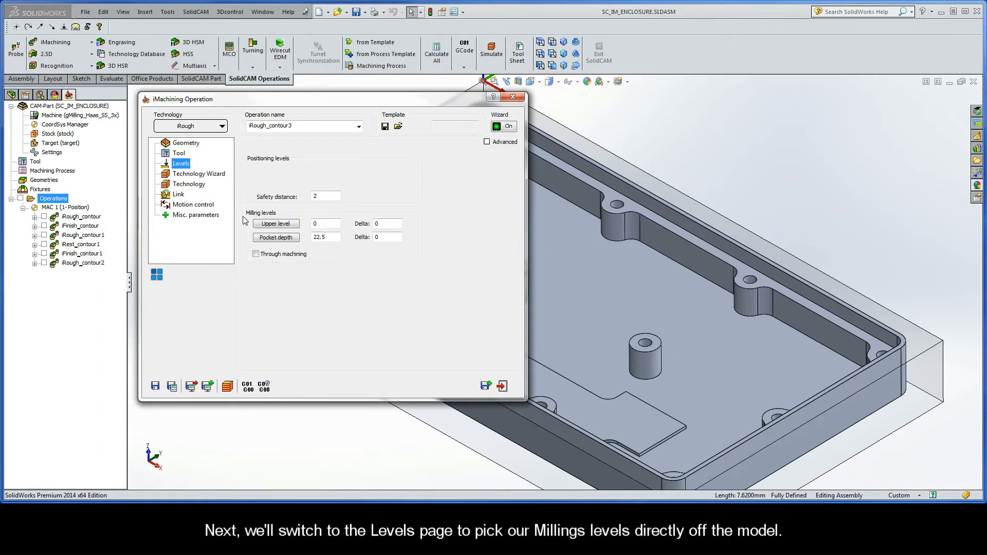
{"action": "left_click", "coordinate": [277, 225]}
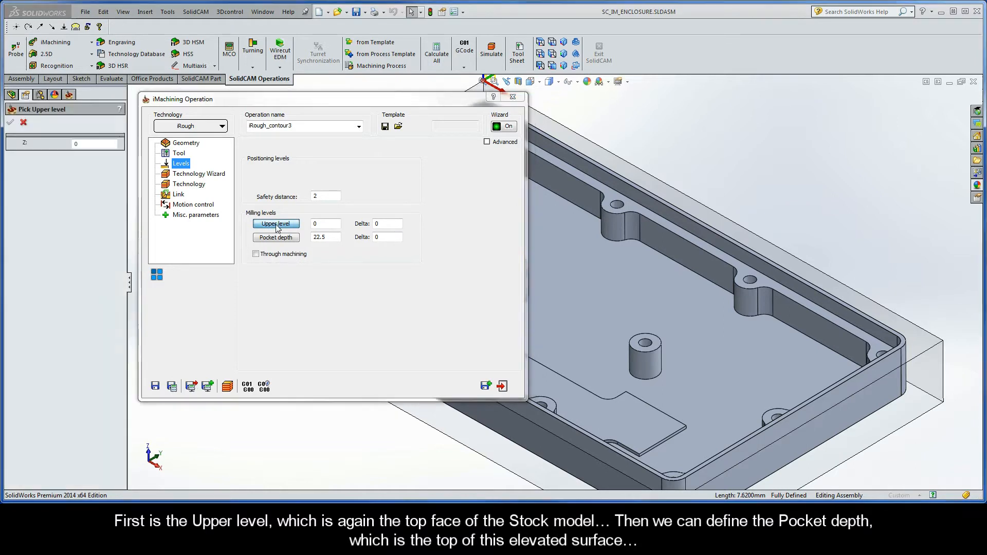
{"action": "left_click", "coordinate": [230, 239]}
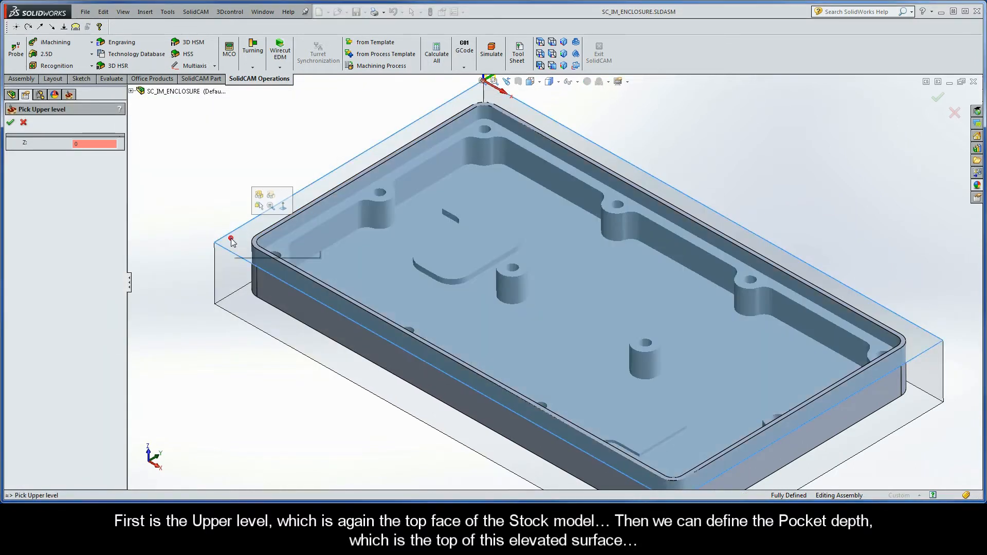
{"action": "left_click", "coordinate": [10, 124]}
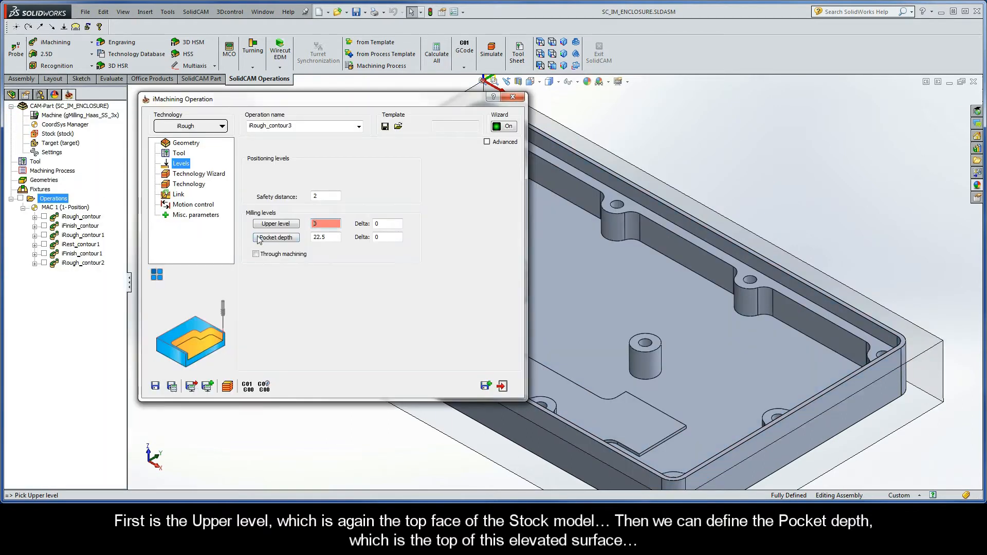
{"action": "left_click", "coordinate": [277, 237]}
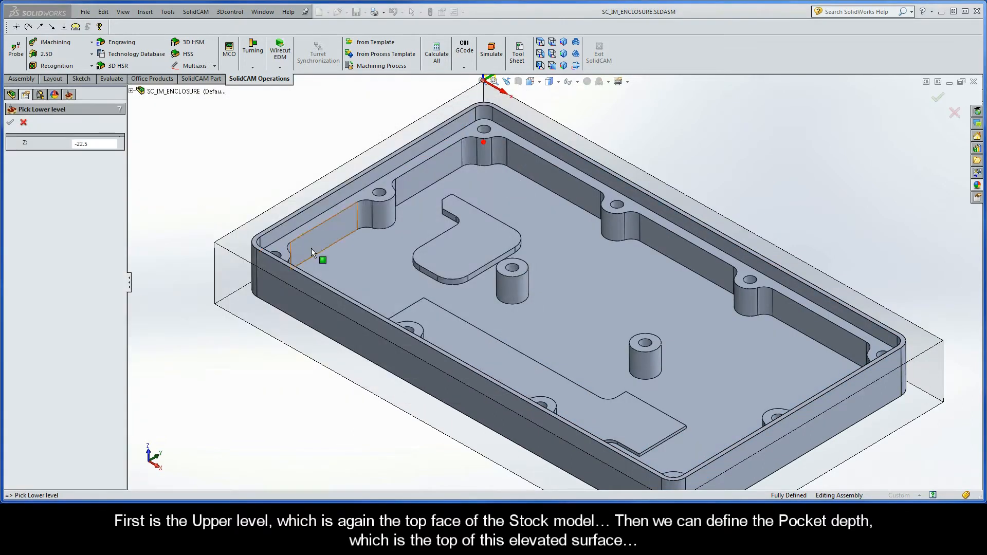
{"action": "left_click", "coordinate": [454, 257]}
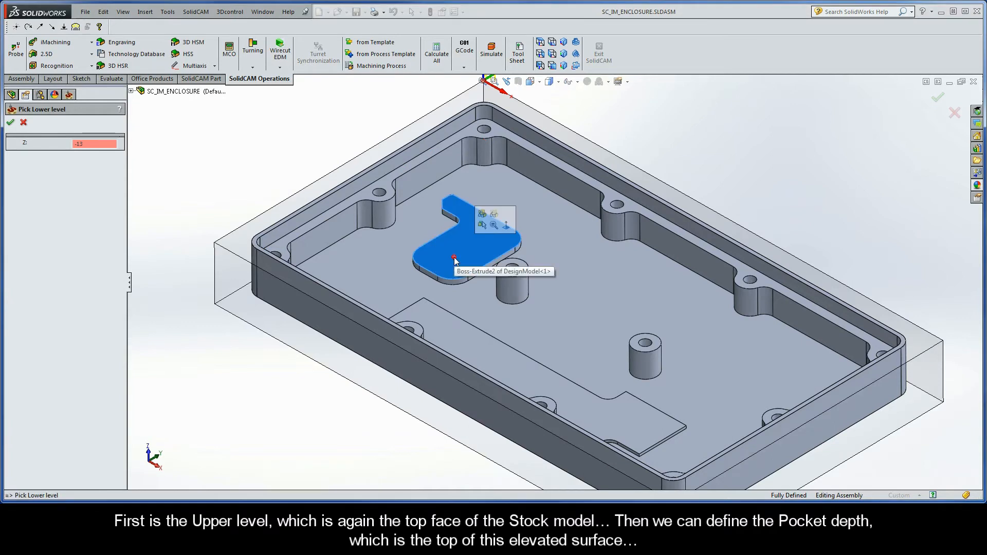
{"action": "left_click", "coordinate": [10, 124]}
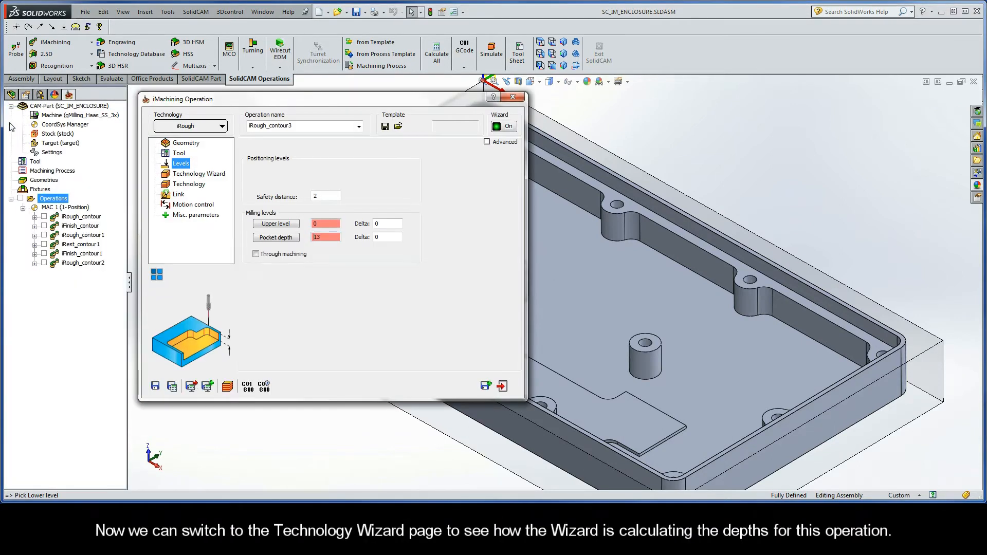
Step: Check the operation's step-down and tool data, and examine the 13 mm depth end mill part with its Slice configuration active
{"action": "left_click", "coordinate": [196, 177]}
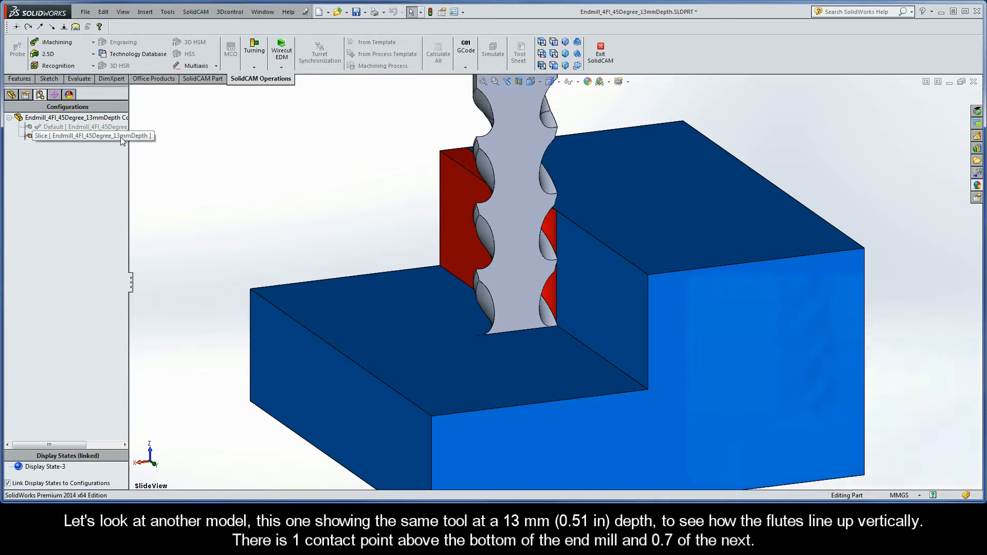
{"action": "double_click", "coordinate": [122, 137]}
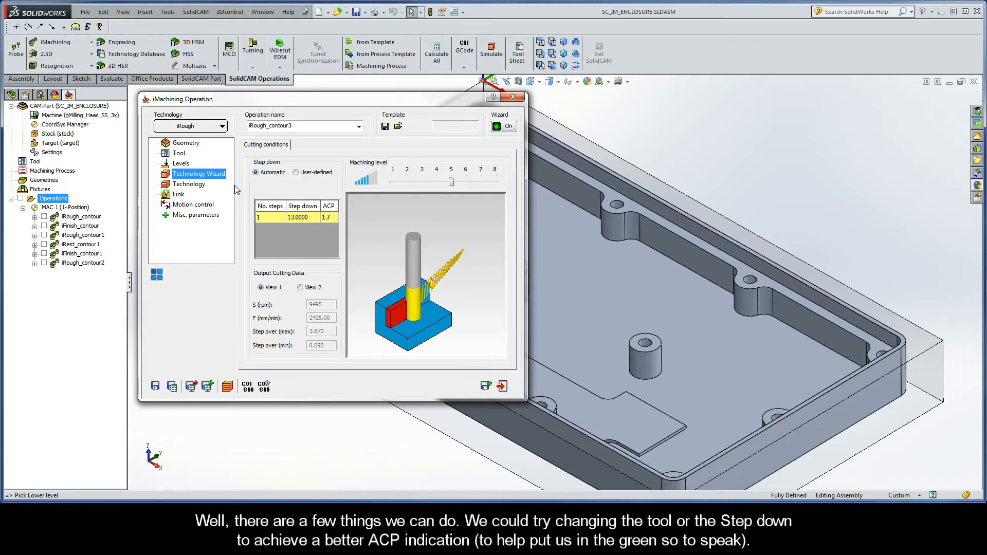
{"action": "left_click", "coordinate": [179, 153]}
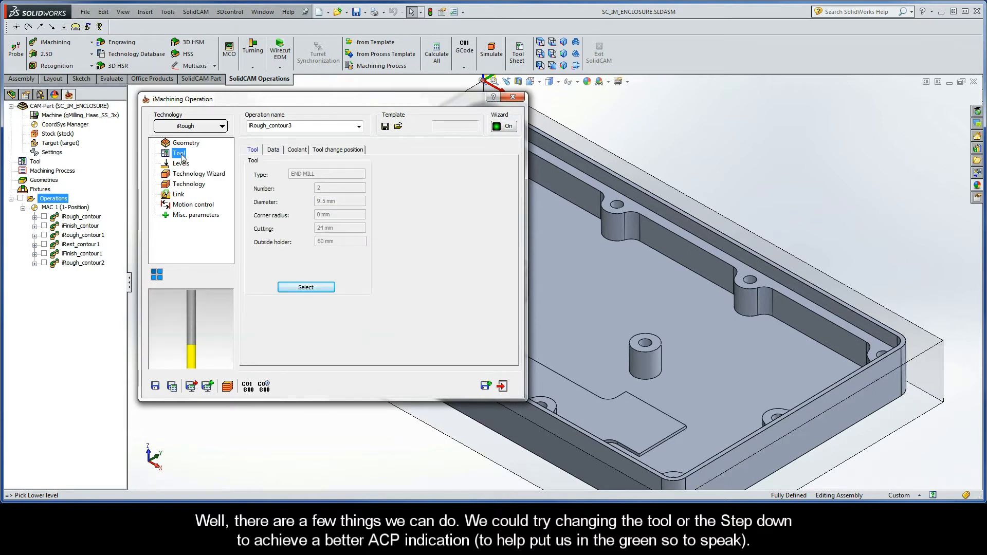
Step: Reduce the Technology Wizard's machining level to 3, and save, calculate and close the iRough_contour3 operation
{"action": "left_click", "coordinate": [187, 174]}
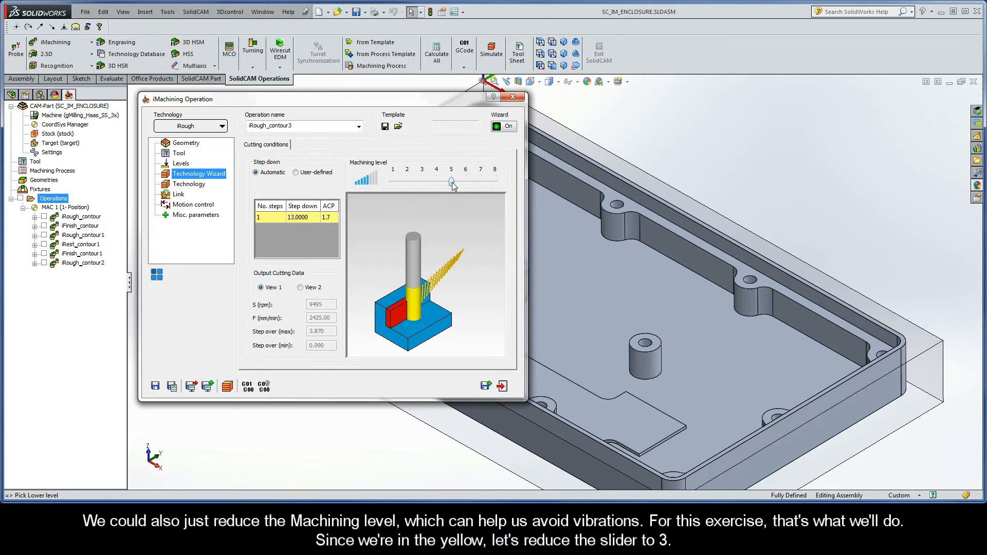
{"action": "left_click_drag", "start_coordinate": [452, 182], "coordinate": [422, 185]}
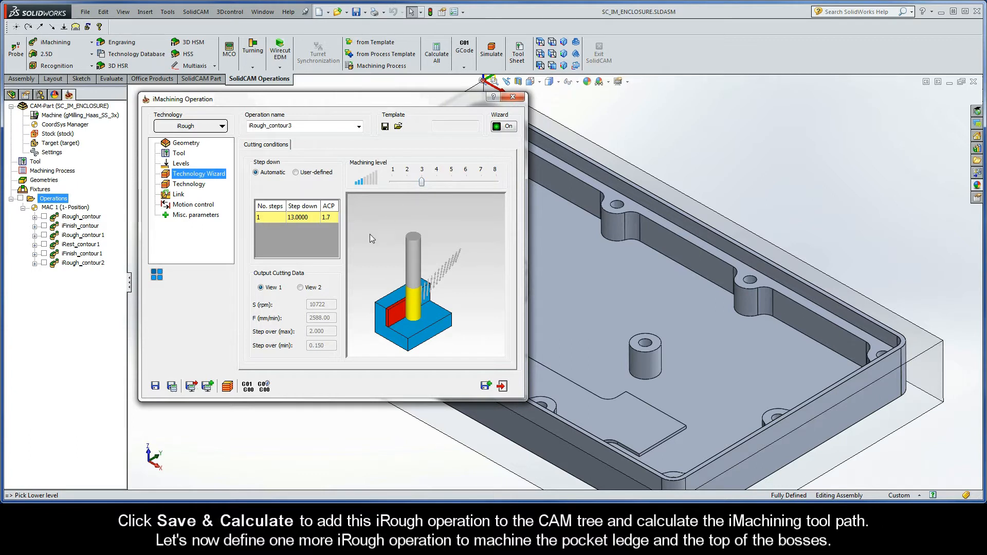
{"action": "left_click", "coordinate": [173, 387]}
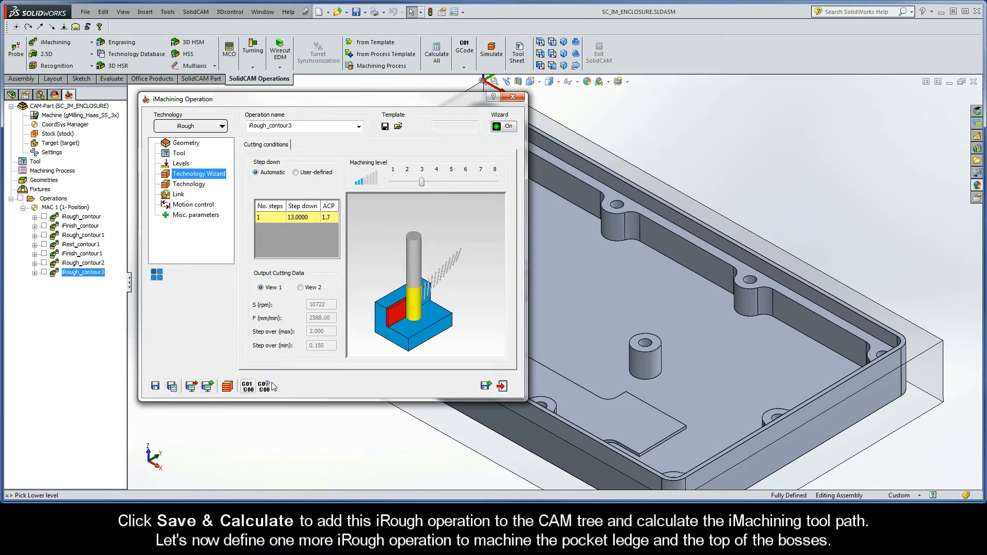
{"action": "left_click", "coordinate": [502, 388]}
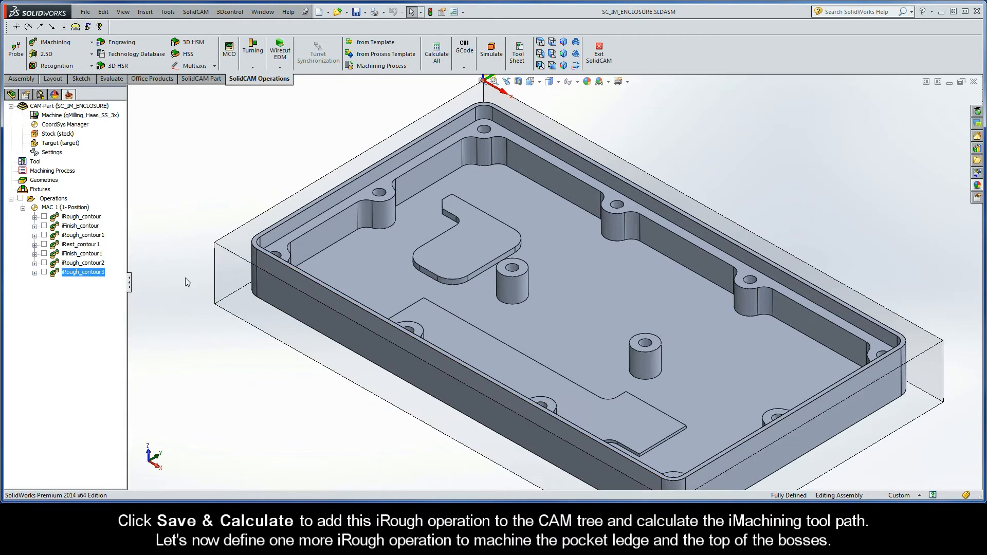
Step: Add another 2D iMachining operation and accept the circular top edge of the boss beside the hook-shaped island as its geometry's first chain
{"action": "right_click", "coordinate": [59, 200]}
{"action": "mouse_move", "coordinate": [119, 225]}
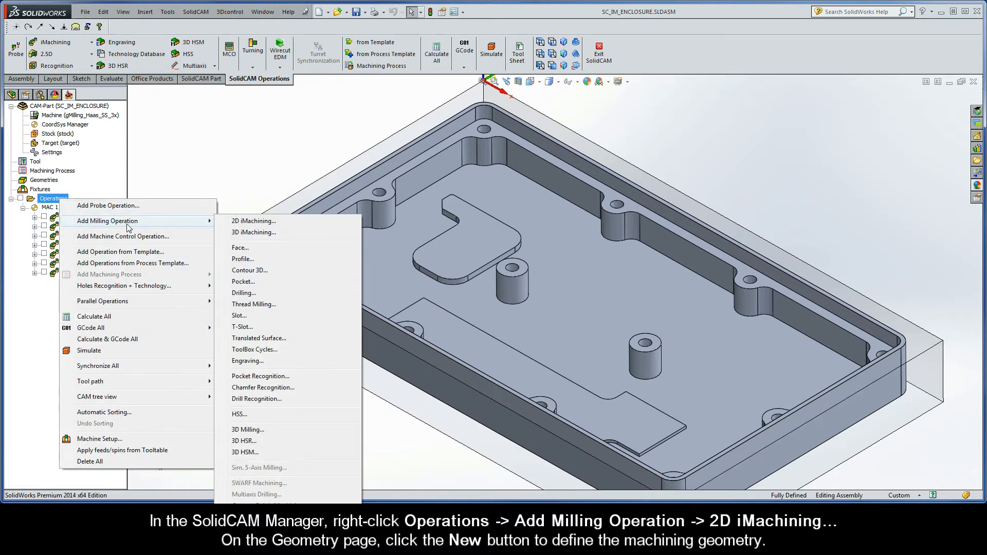
{"action": "left_click", "coordinate": [275, 221]}
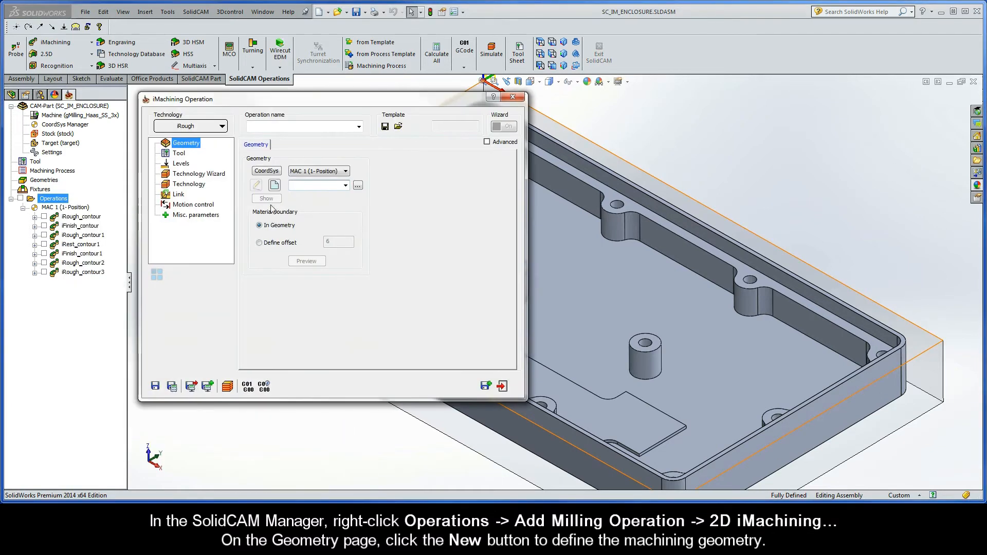
{"action": "left_click", "coordinate": [274, 186]}
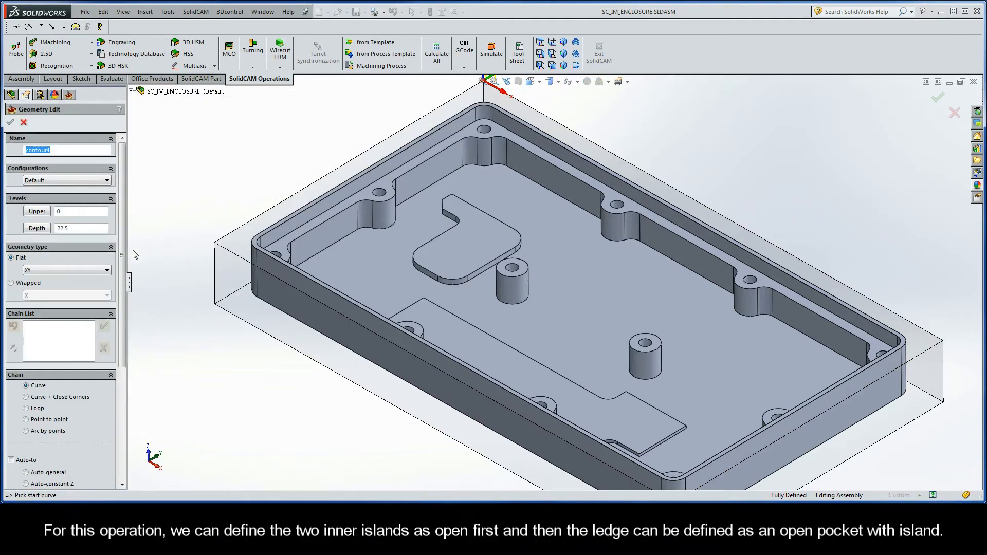
{"action": "left_click_drag", "start_coordinate": [121, 252], "coordinate": [126, 319]}
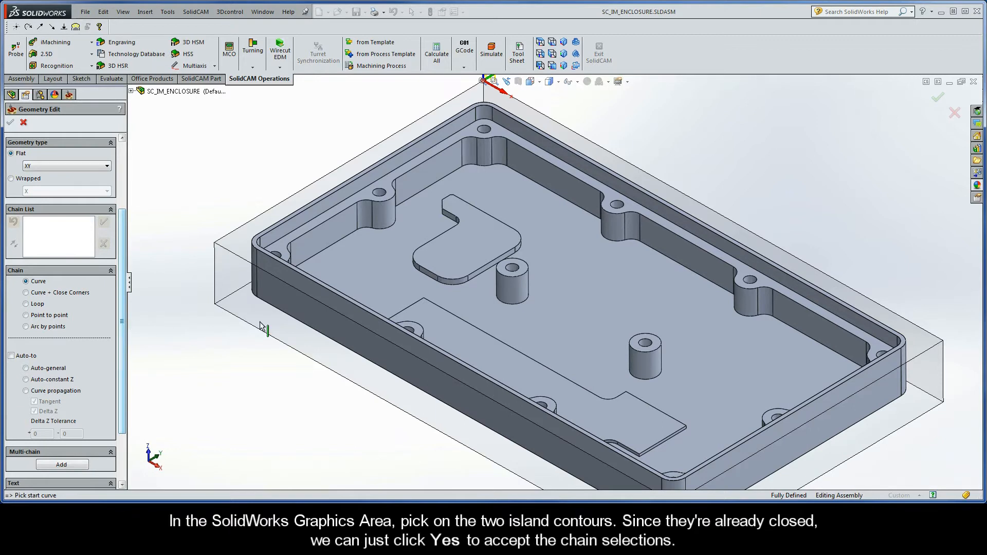
{"action": "left_click", "coordinate": [498, 273]}
{"action": "left_click", "coordinate": [168, 147]}
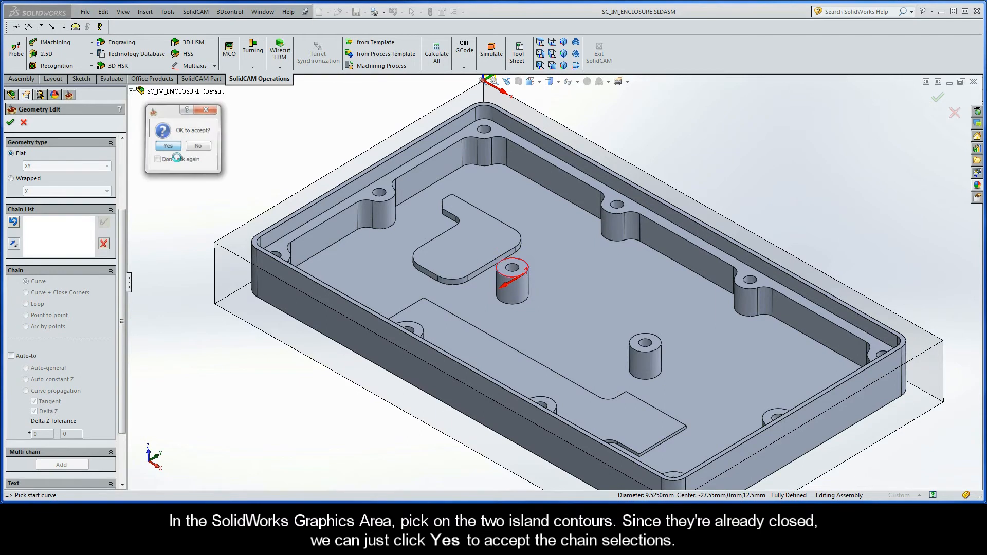
Step: Add the other boss's circular top edge and the ledge's pocket-side edge as chains, closing the ledge chain with Auto-constant Z
{"action": "left_click", "coordinate": [627, 341]}
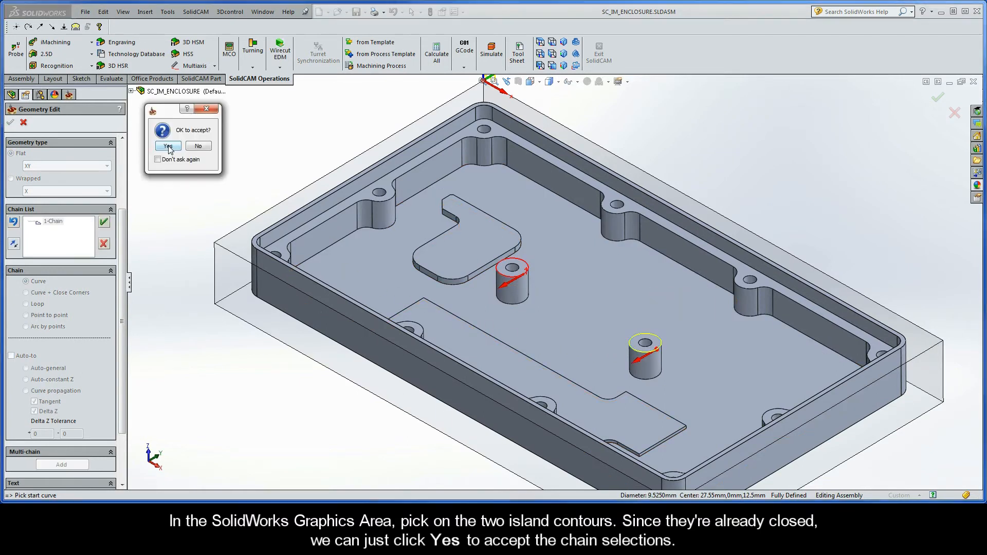
{"action": "left_click", "coordinate": [168, 146]}
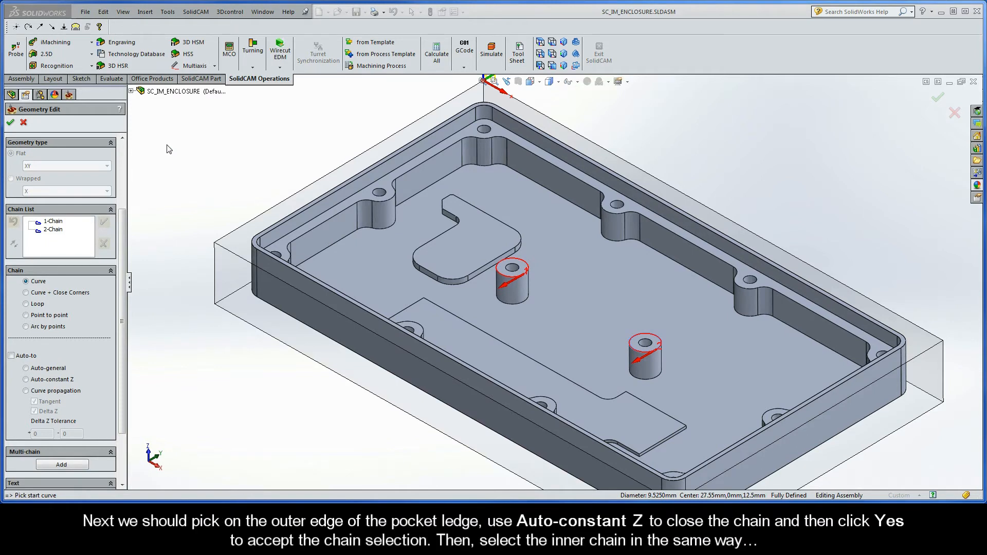
{"action": "left_click", "coordinate": [449, 152]}
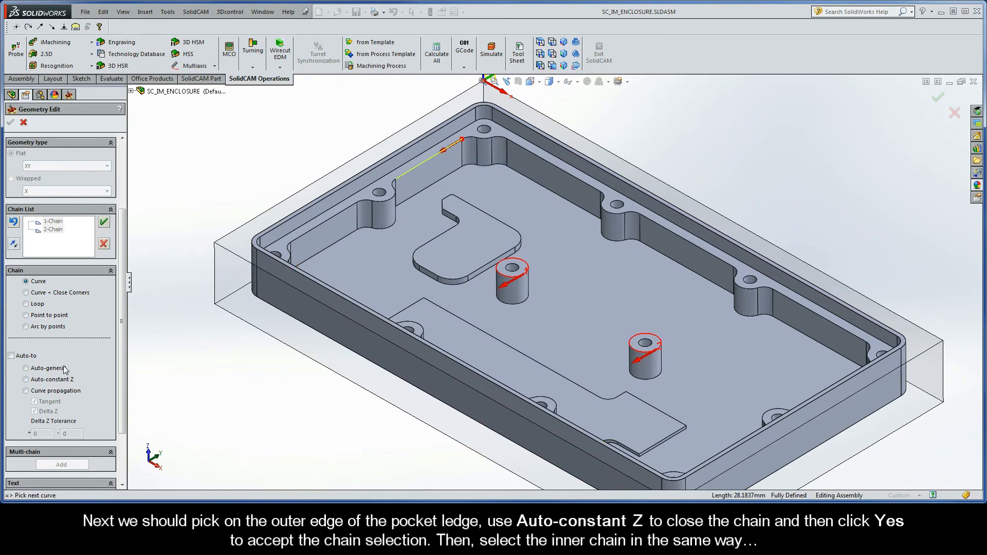
{"action": "left_click", "coordinate": [26, 380]}
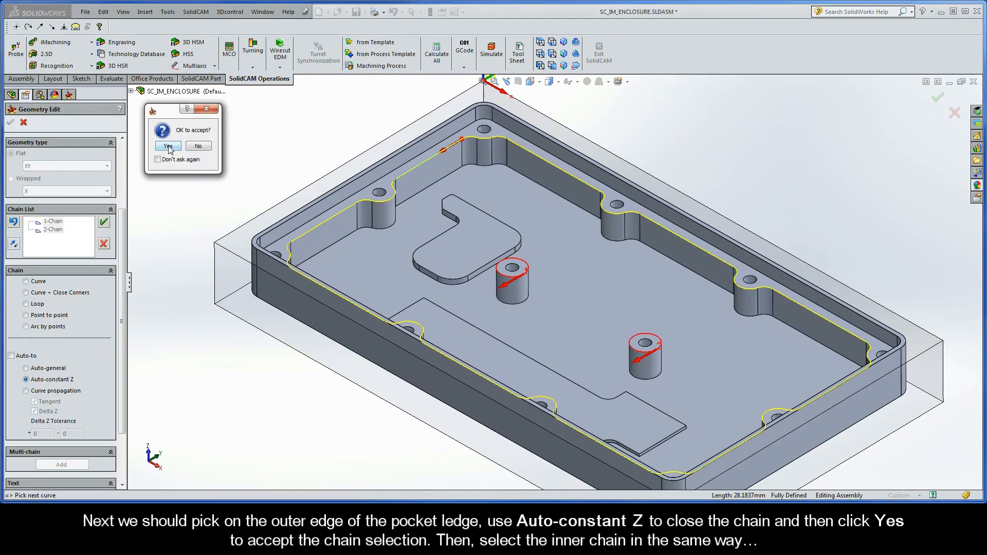
{"action": "left_click", "coordinate": [168, 147]}
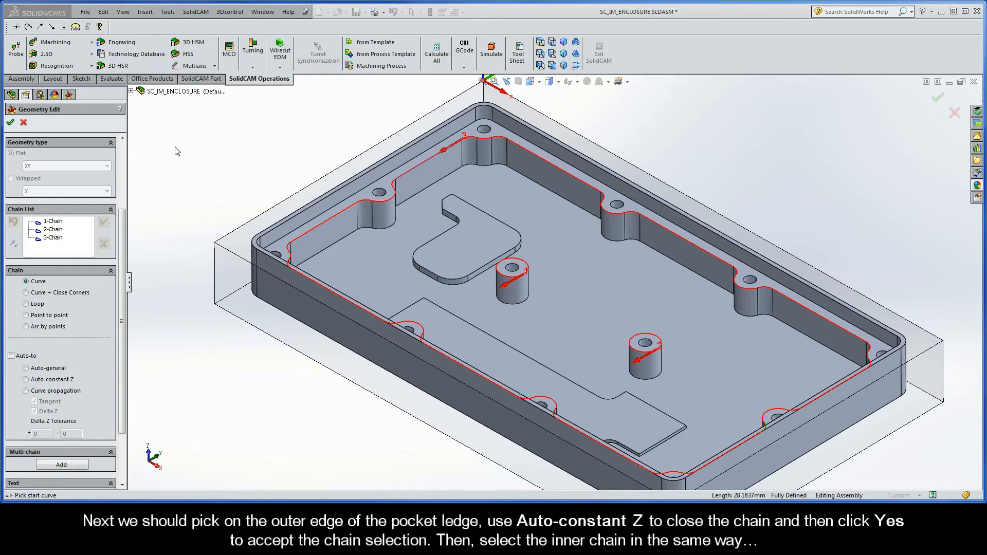
Step: Add the ledge's outer edge along the enclosure wall as the fourth chain, closing it with Auto-constant Z
{"action": "left_click", "coordinate": [447, 144]}
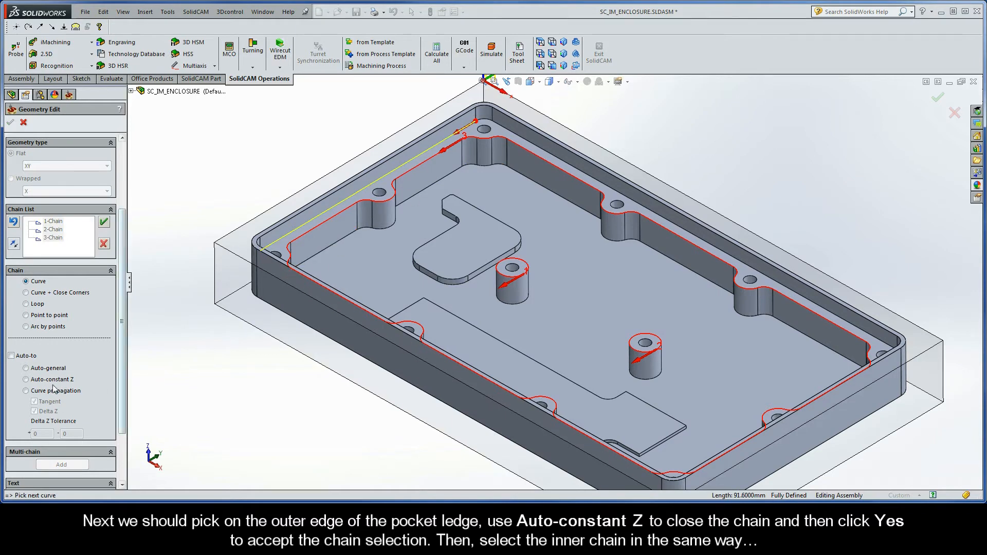
{"action": "left_click", "coordinate": [26, 380]}
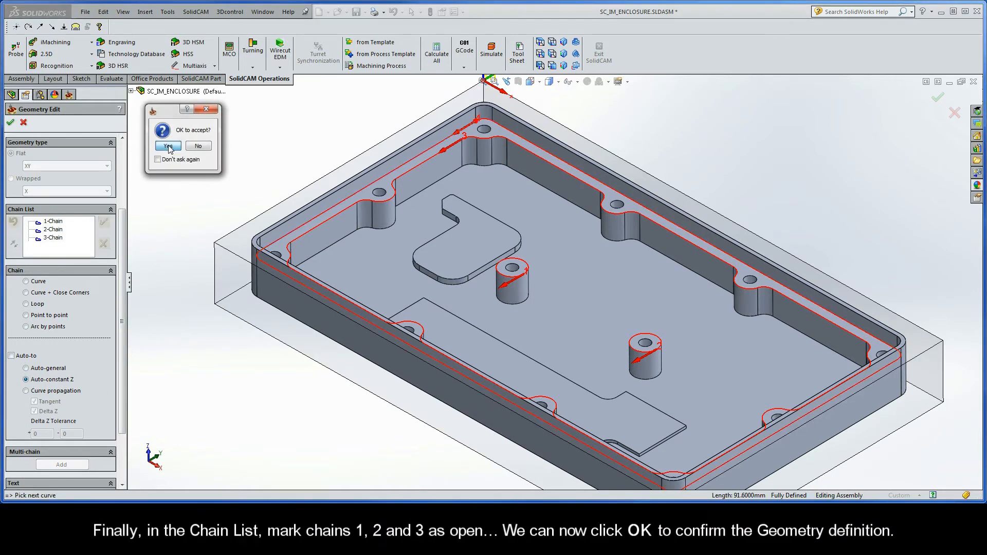
{"action": "left_click", "coordinate": [170, 149]}
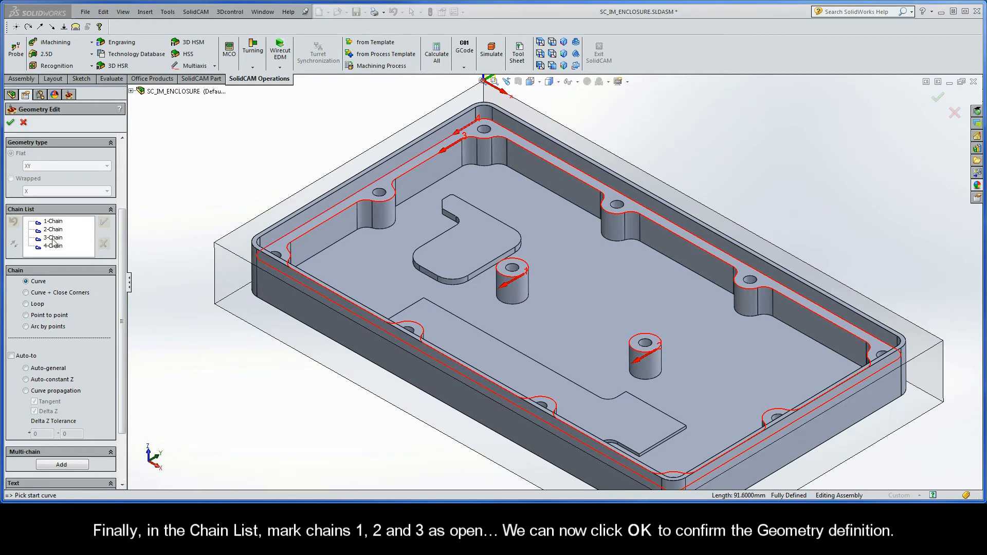
Step: Mark chains 1, 2 and 3 as open, and confirm the geometry definition
{"action": "right_click", "coordinate": [51, 222]}
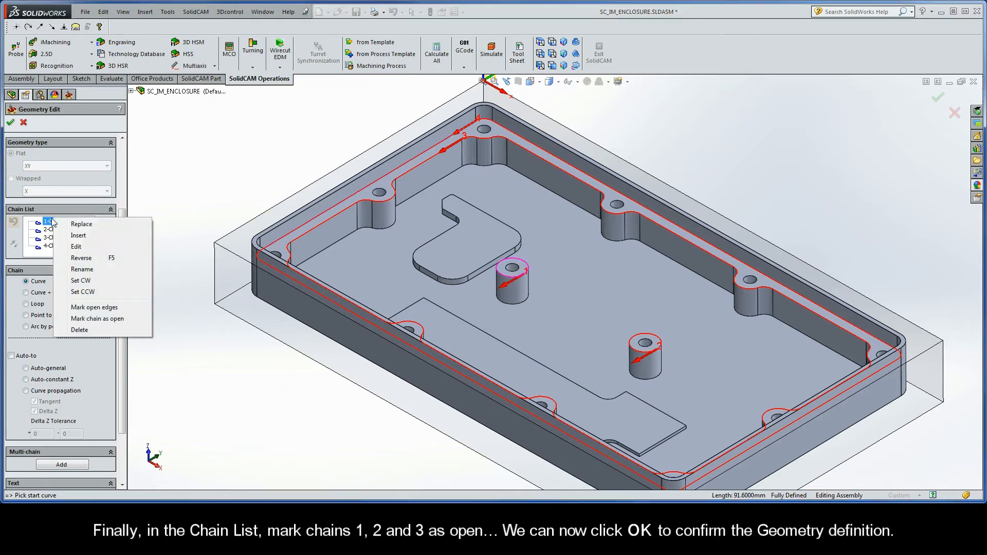
{"action": "left_click", "coordinate": [66, 319]}
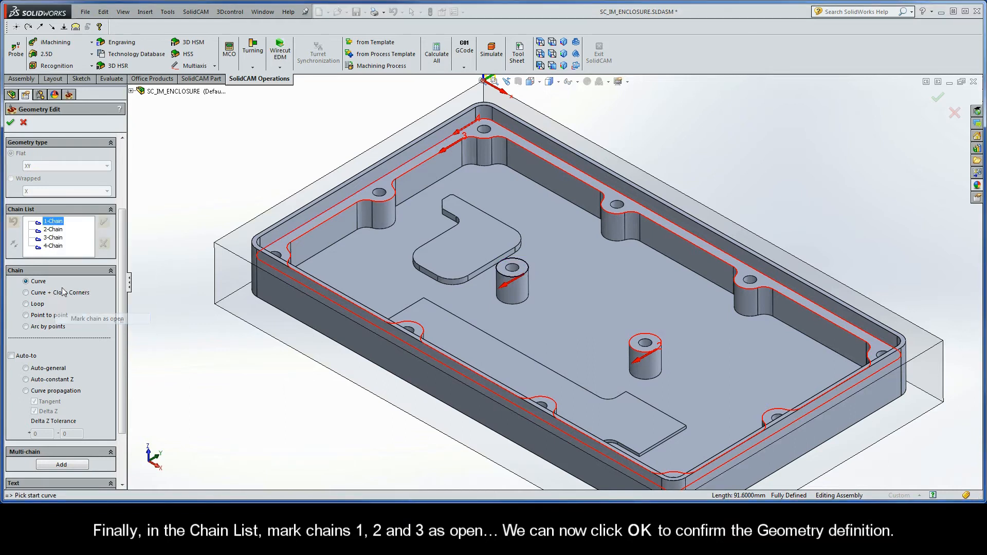
{"action": "right_click", "coordinate": [56, 229]}
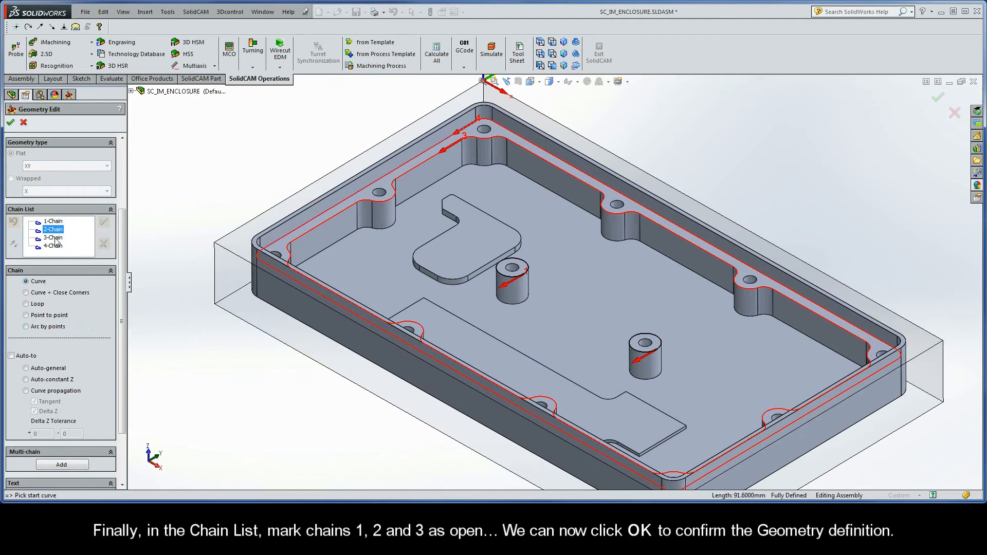
{"action": "right_click", "coordinate": [56, 237]}
{"action": "left_click", "coordinate": [67, 339]}
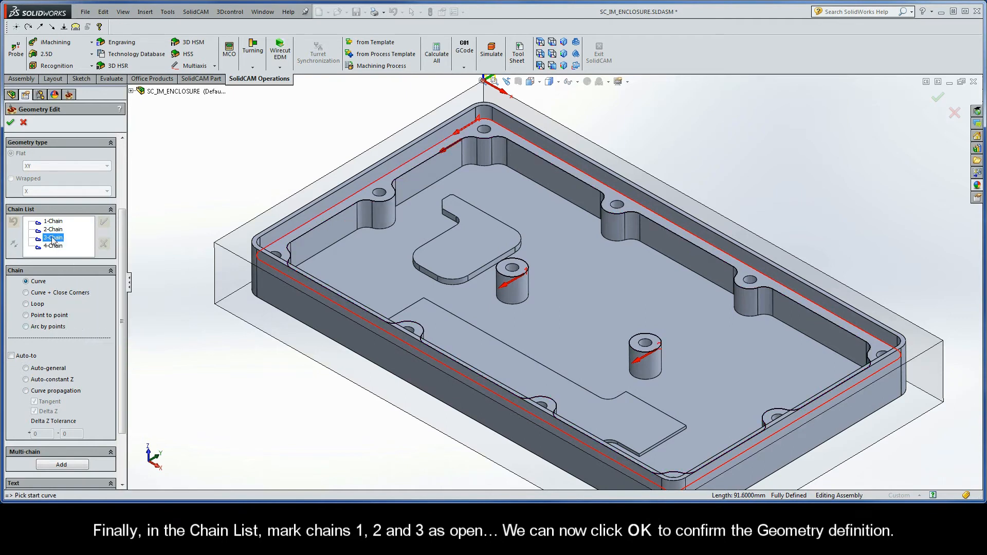
{"action": "left_click", "coordinate": [11, 122]}
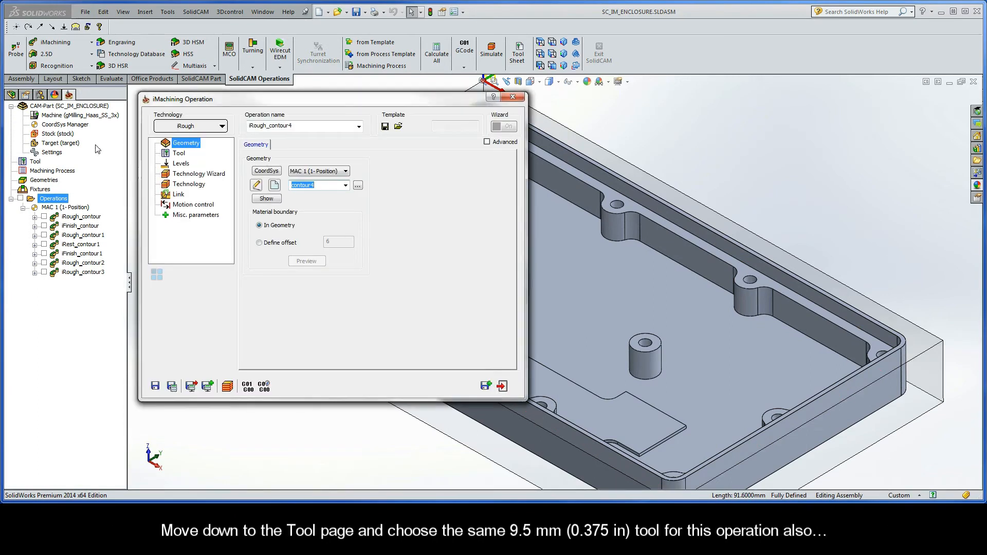
Step: Assign the existing 9.5 mm end mill, tool number 2, to the iRough_contour4 operation
{"action": "left_click", "coordinate": [180, 156]}
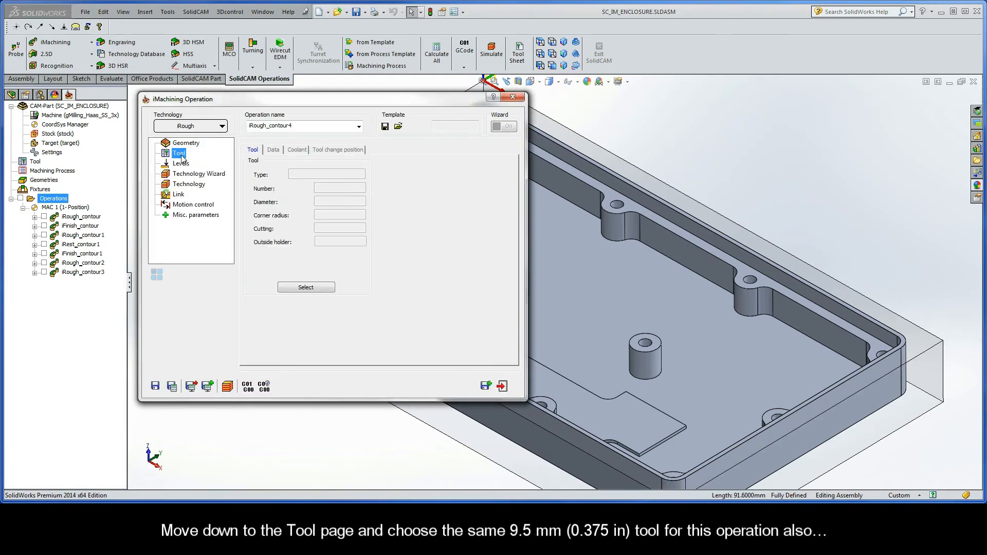
{"action": "left_click", "coordinate": [303, 289]}
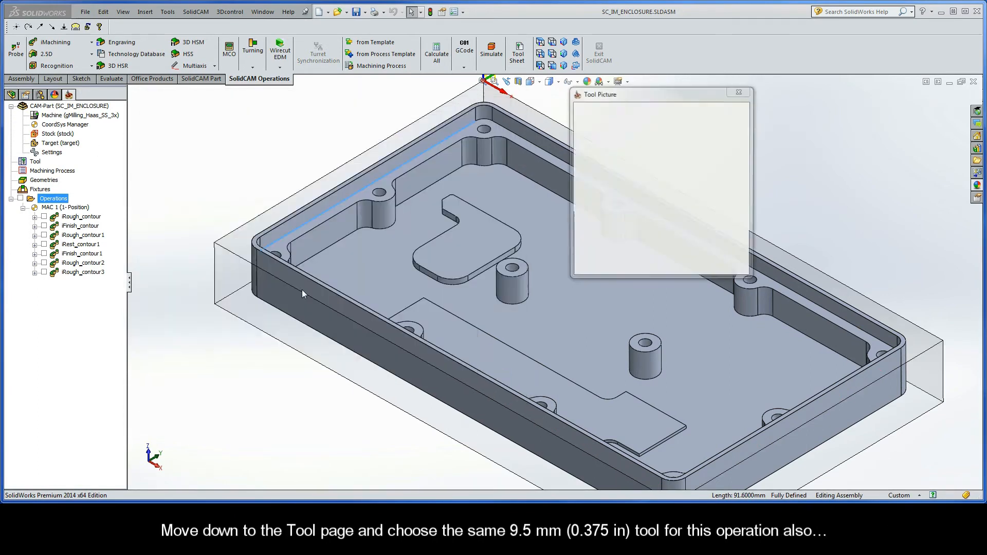
{"action": "left_click", "coordinate": [258, 161]}
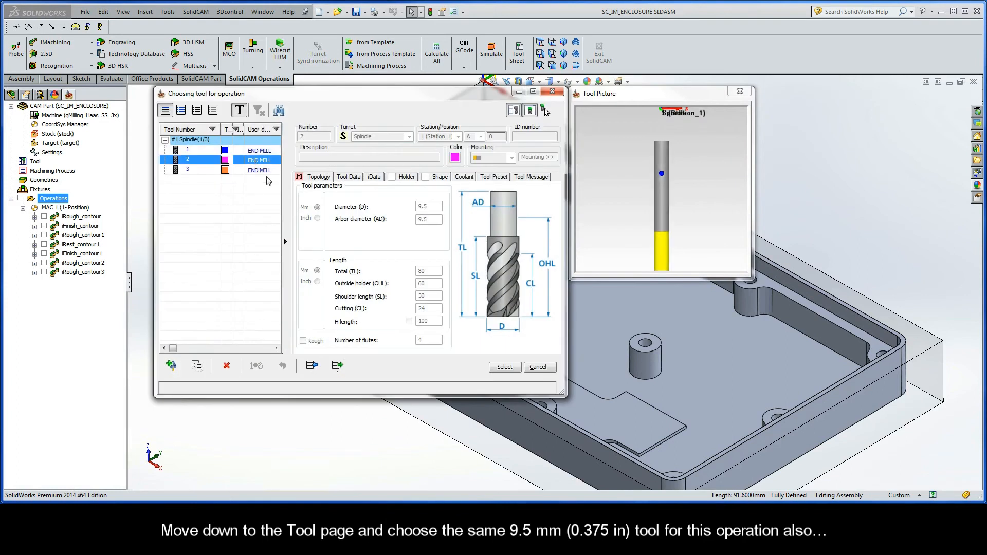
{"action": "left_click", "coordinate": [507, 371]}
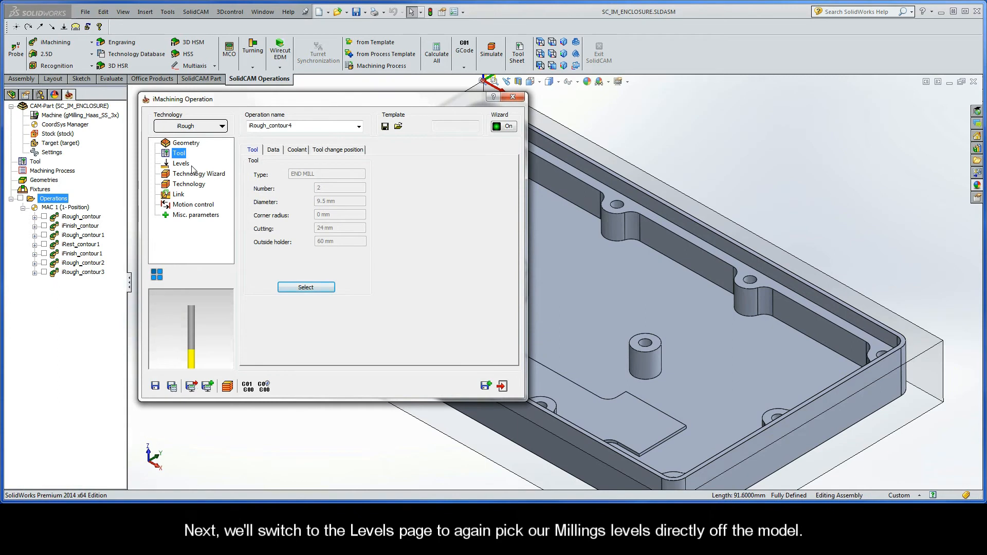
Step: Set the upper level to 0 from the stock's top face and the pocket depth to 5 from the pocket ledge's face
{"action": "left_click", "coordinate": [183, 164]}
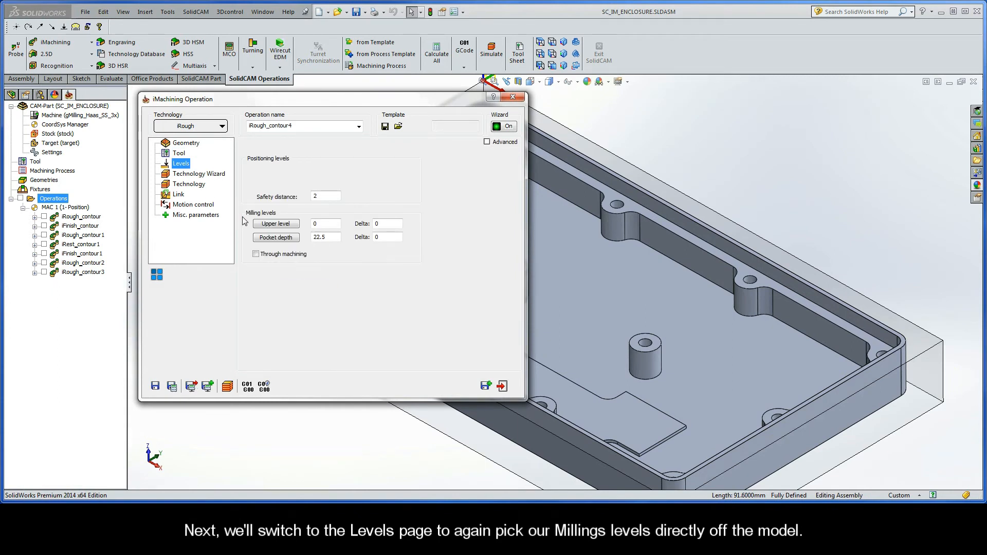
{"action": "left_click", "coordinate": [275, 223]}
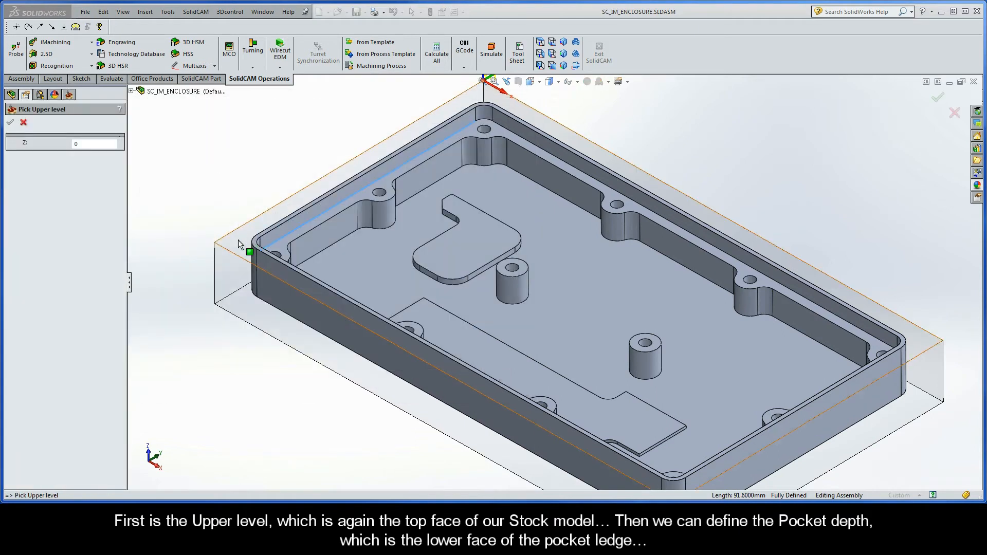
{"action": "left_click", "coordinate": [239, 240]}
{"action": "left_click", "coordinate": [10, 122]}
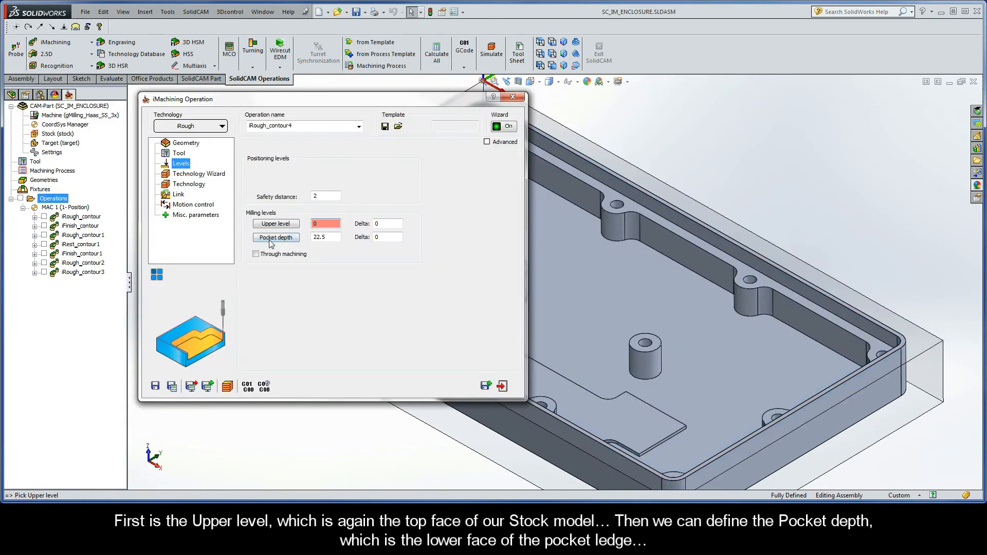
{"action": "left_click", "coordinate": [276, 238]}
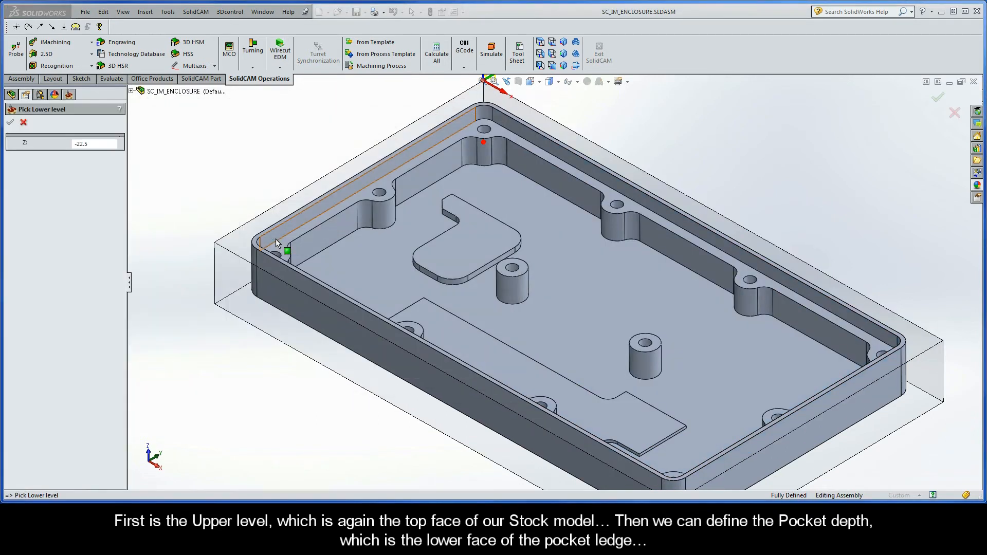
{"action": "left_click", "coordinate": [279, 245]}
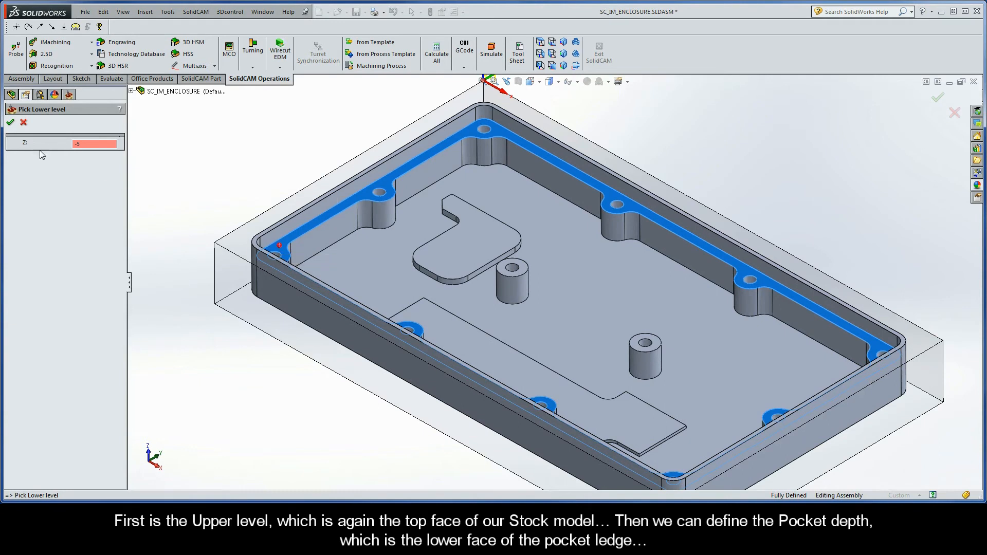
{"action": "left_click", "coordinate": [10, 123]}
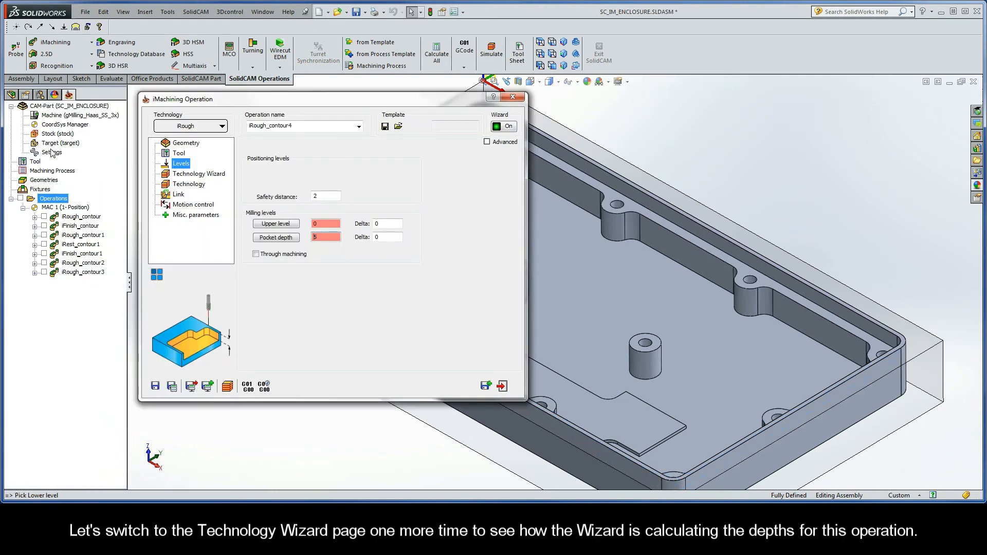
Step: Check the Technology Wizard's step-down data, and examine the 5 mm depth end mill part with its Slice configuration active
{"action": "left_click", "coordinate": [198, 174]}
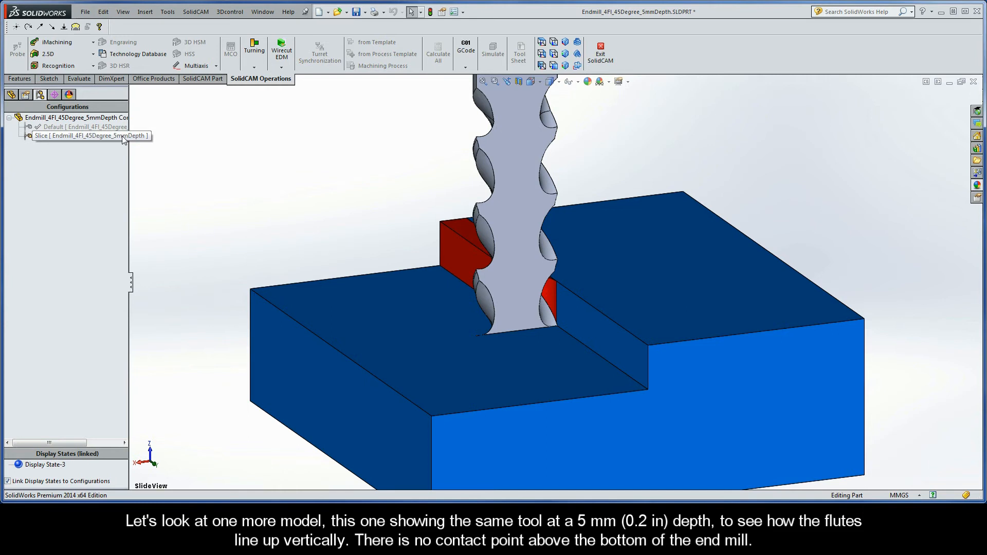
{"action": "double_click", "coordinate": [122, 137]}
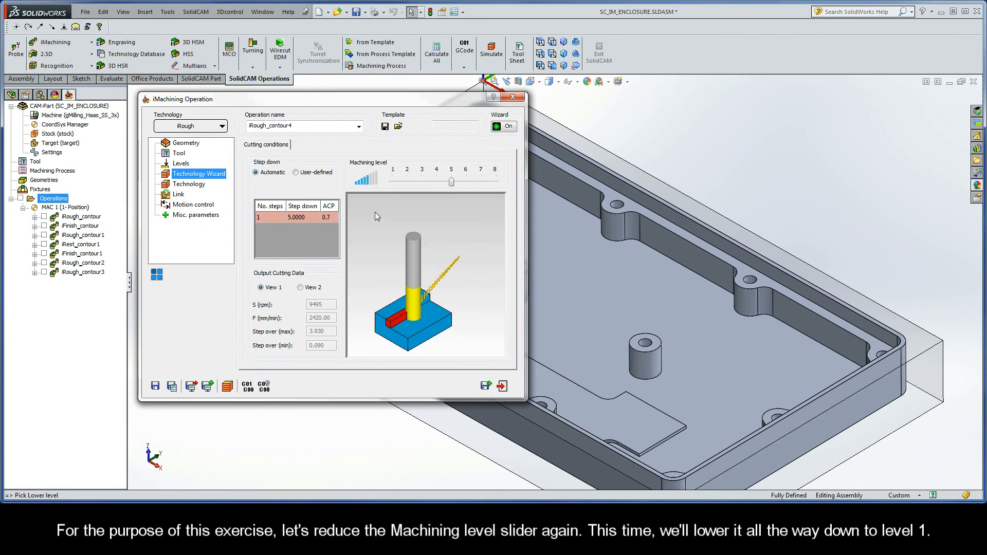
Step: Reduce the Technology Wizard's machining level to 1, and save and calculate the iRough_contour4 operation
{"action": "left_click_drag", "start_coordinate": [450, 183], "coordinate": [393, 182]}
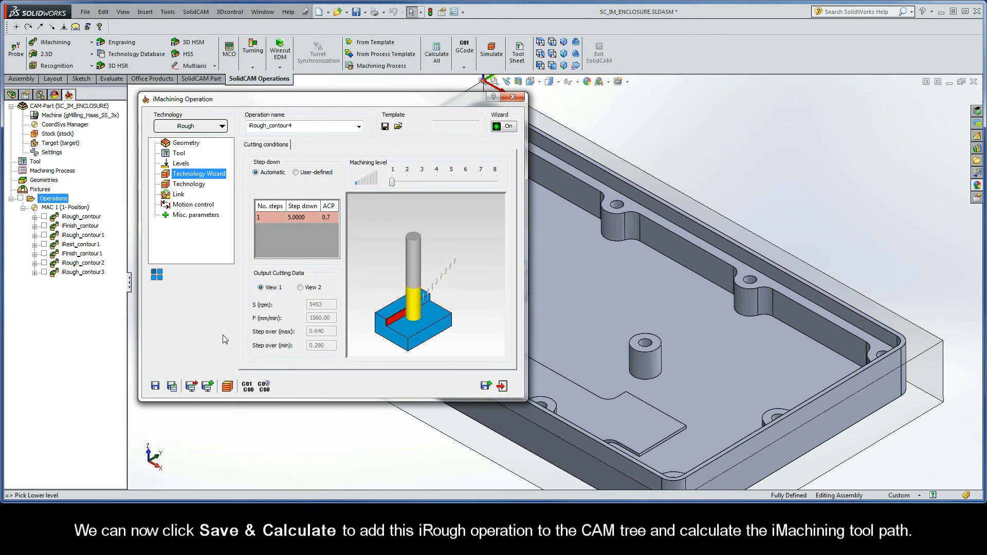
{"action": "left_click", "coordinate": [171, 387]}
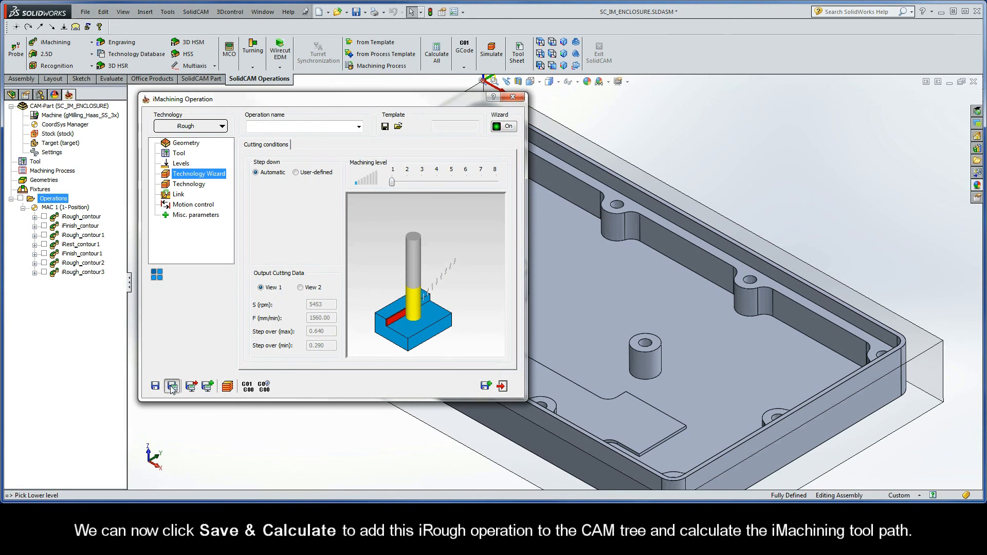